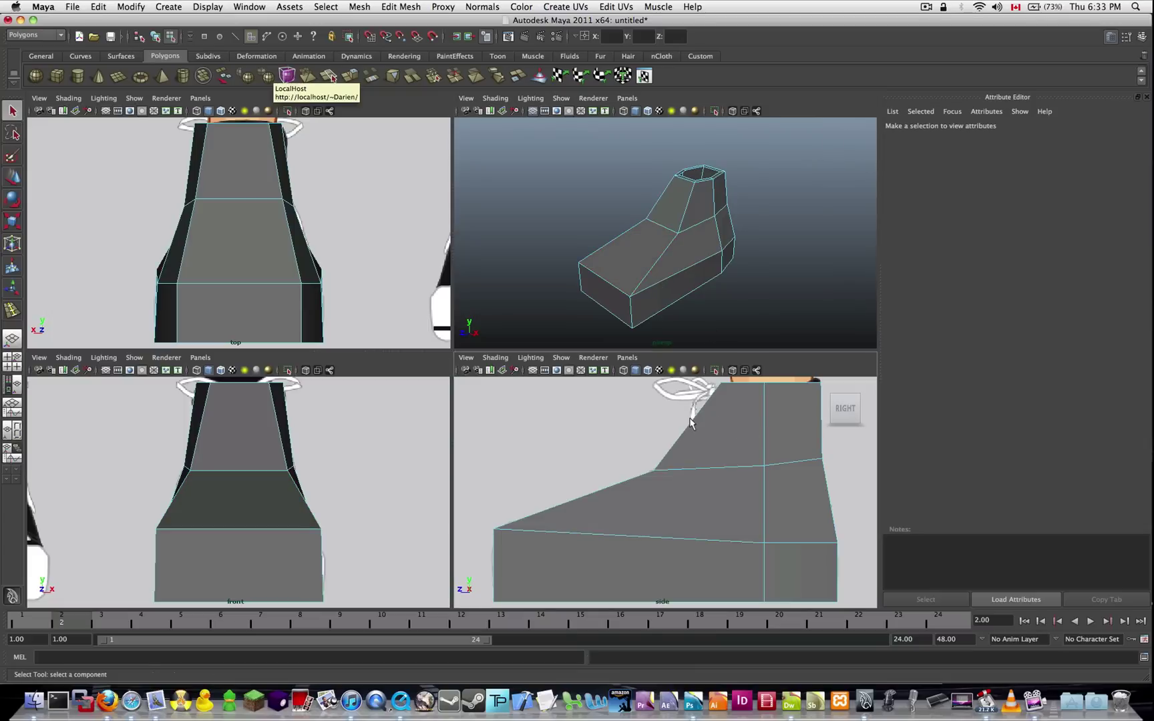
Step: Select the inner border edge loop around the shoe's ankle opening in edge component mode
{"action": "left_click_drag", "start_coordinate": [723, 231], "coordinate": [696, 252], "text": "alt"}
{"action": "middle_click_drag", "start_coordinate": [731, 422], "coordinate": [698, 527], "text": "alt"}
{"action": "scroll", "coordinate": [721, 482], "scroll_direction": "down", "scroll_amount": 5}
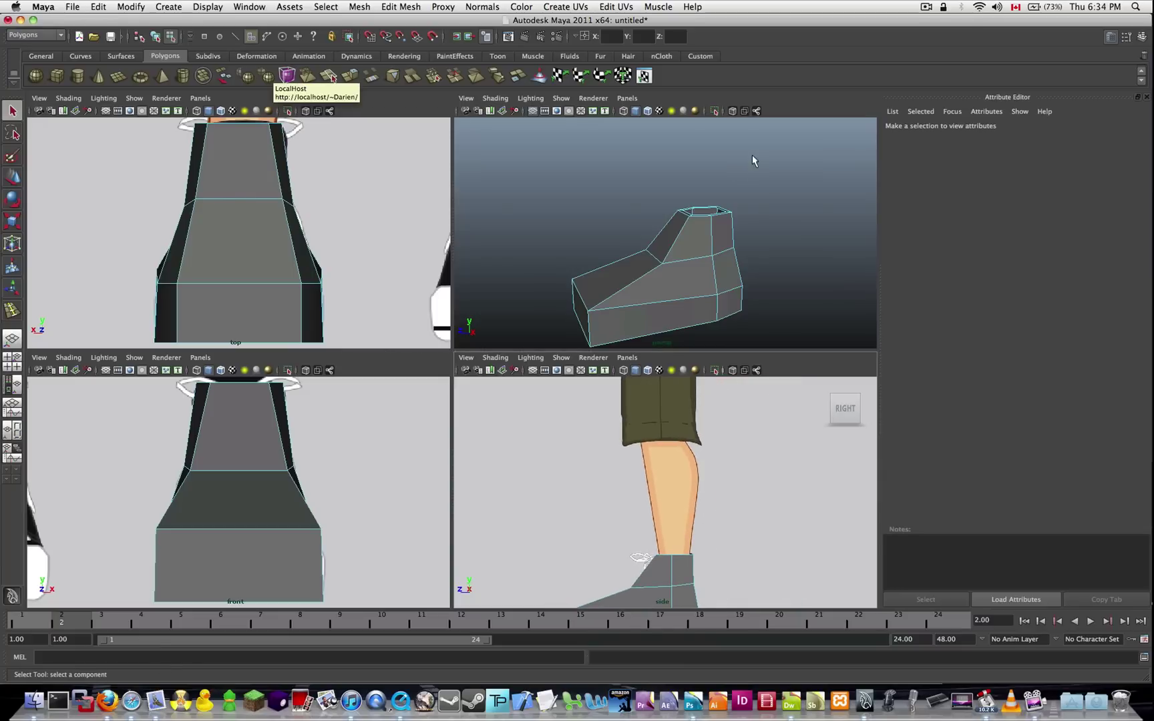
{"action": "middle_click_drag", "start_coordinate": [703, 222], "coordinate": [696, 243], "text": "alt"}
{"action": "right_click_drag", "start_coordinate": [690, 239], "coordinate": [690, 213]}
{"action": "scroll", "coordinate": [691, 235], "scroll_direction": "up", "scroll_amount": 3}
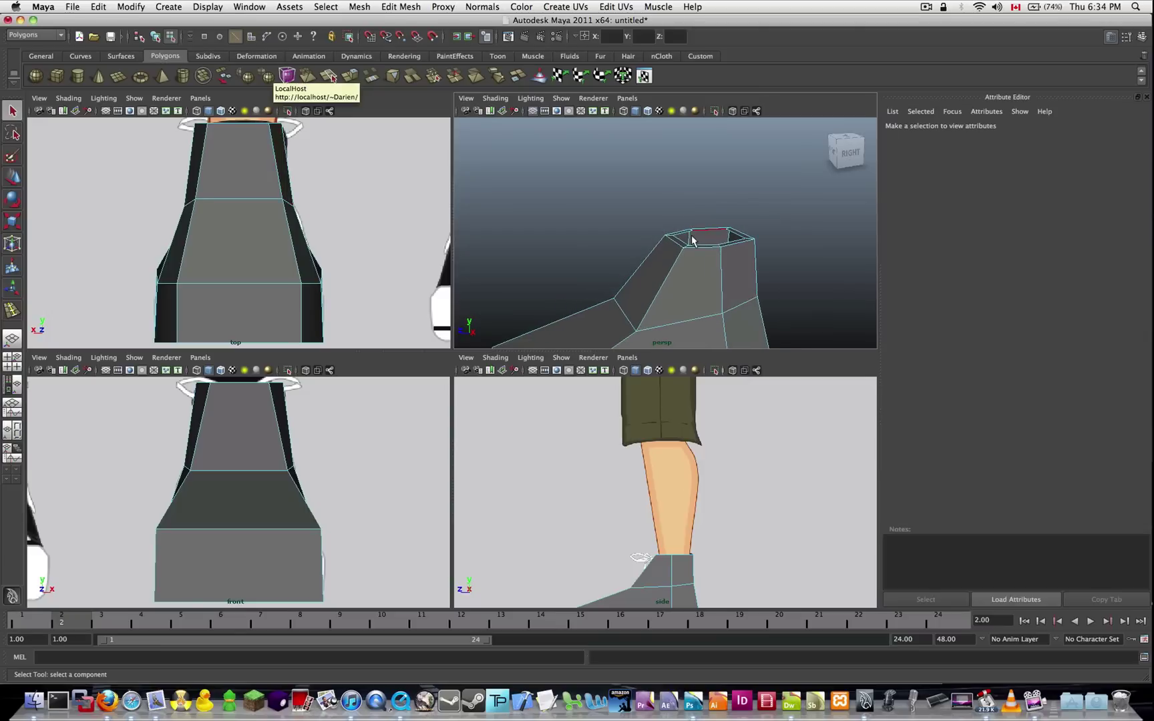
{"action": "left_click_drag", "start_coordinate": [692, 239], "coordinate": [723, 234], "text": "alt"}
{"action": "left_click", "coordinate": [721, 232]}
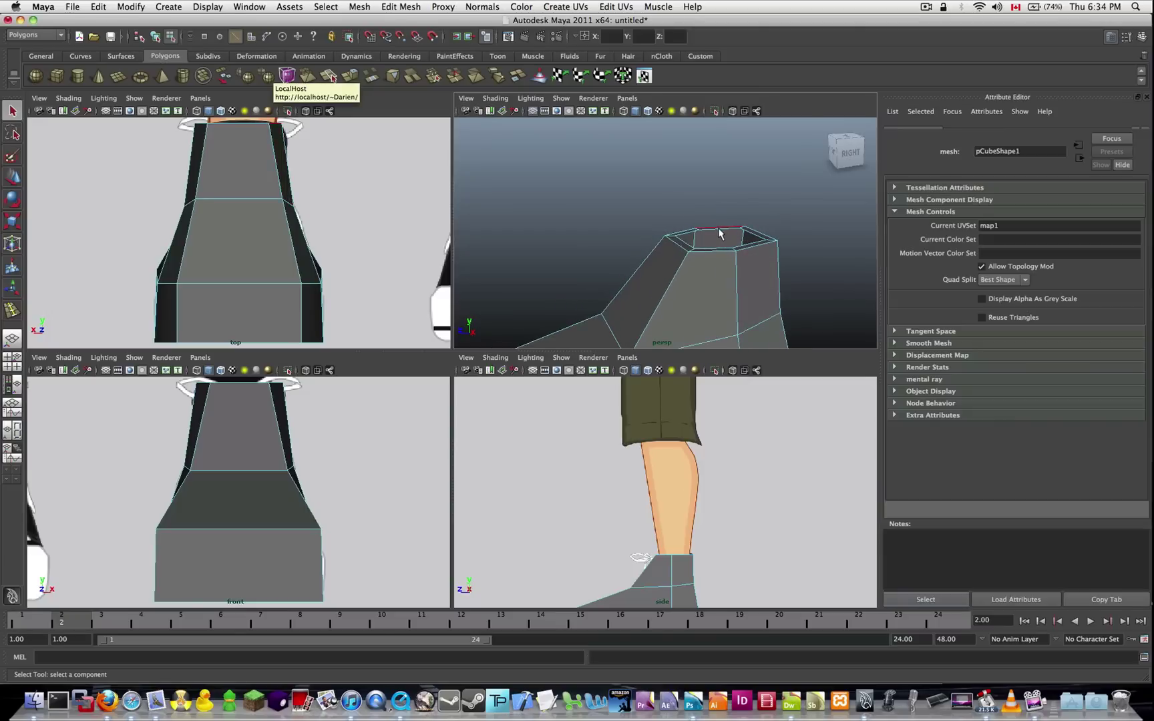
{"action": "left_click", "coordinate": [747, 236], "text": "shift"}
{"action": "left_click_drag", "start_coordinate": [752, 235], "coordinate": [668, 286], "text": "alt"}
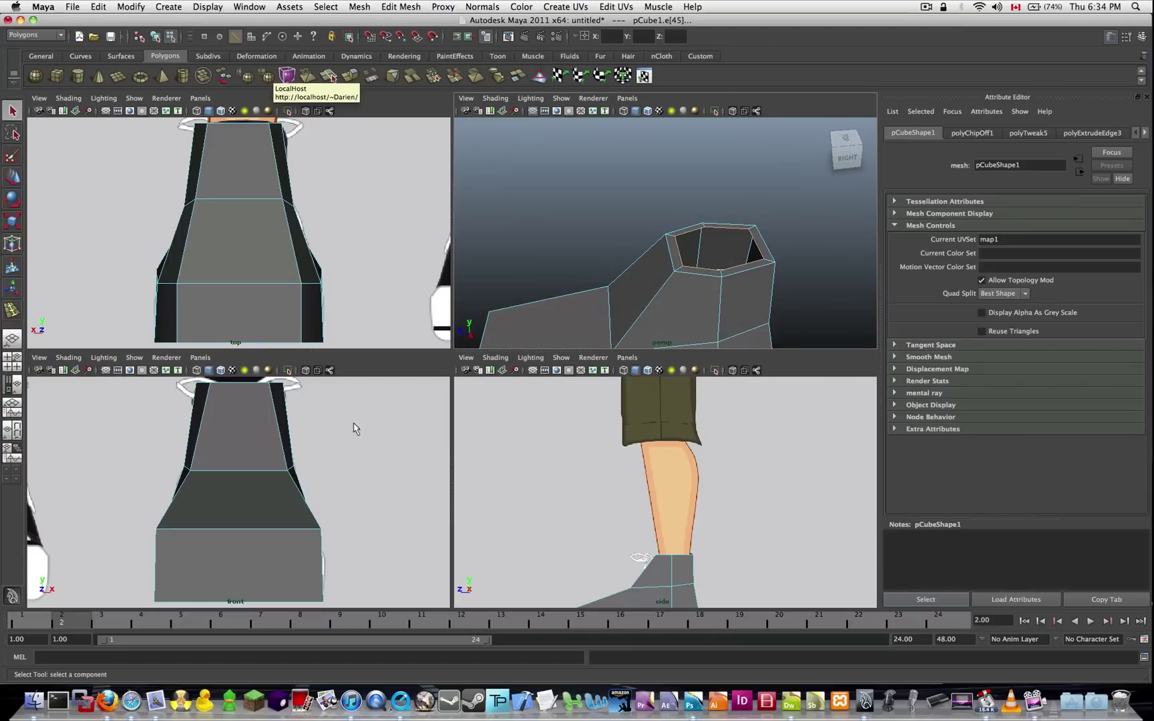
Step: Extrude the ankle opening's edges straight up to mid-calf, at about Y -7.56
{"action": "middle_click_drag", "start_coordinate": [338, 423], "coordinate": [328, 582], "text": "alt"}
{"action": "scroll", "coordinate": [325, 569], "scroll_direction": "down", "scroll_amount": 5}
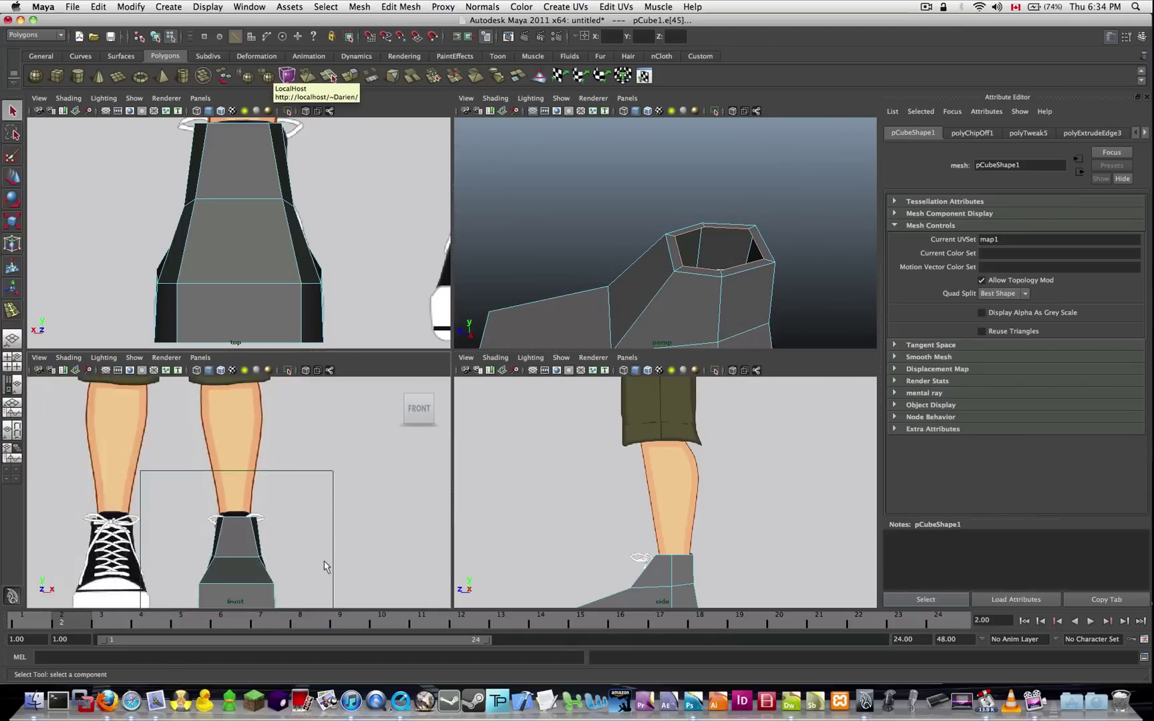
{"action": "scroll", "coordinate": [337, 494], "scroll_direction": "down", "scroll_amount": 4}
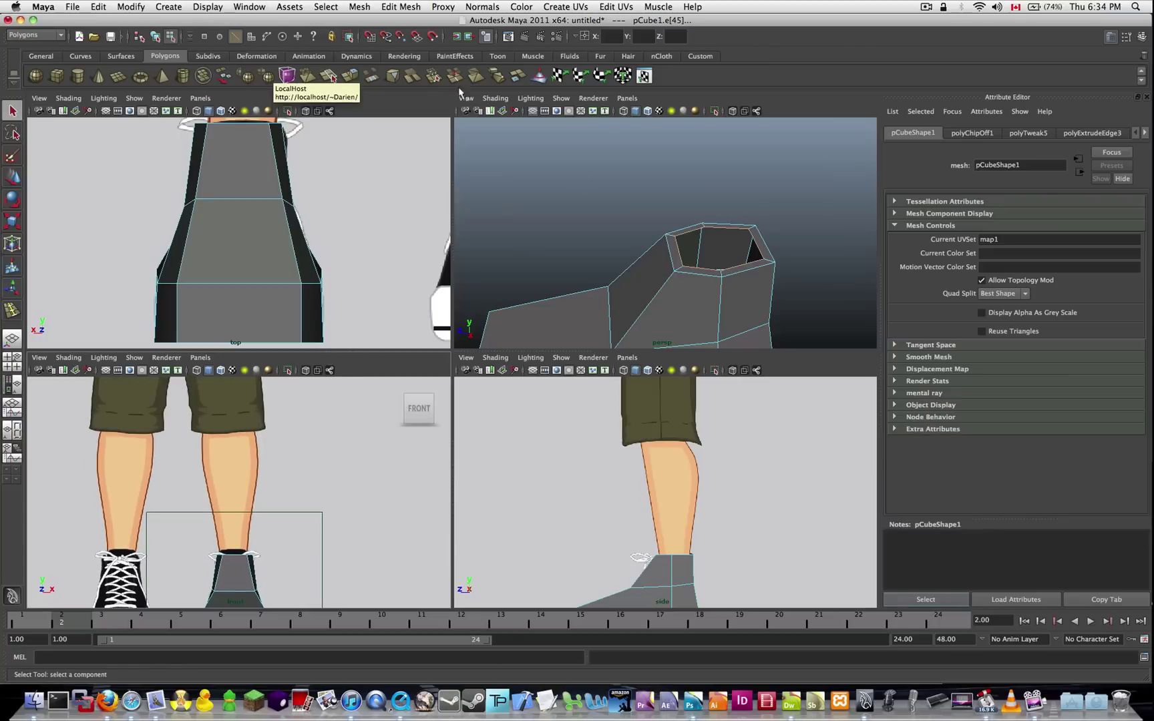
{"action": "left_click", "coordinate": [407, 6]}
{"action": "left_click", "coordinate": [429, 45]}
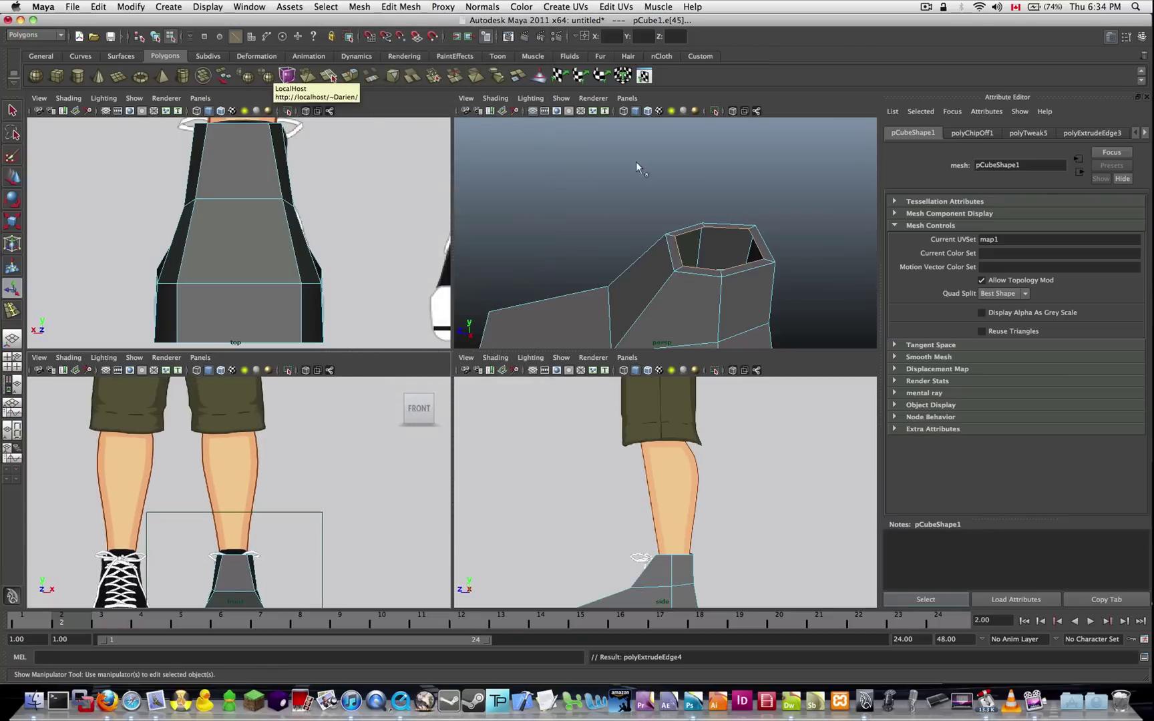
{"action": "key", "text": "w"}
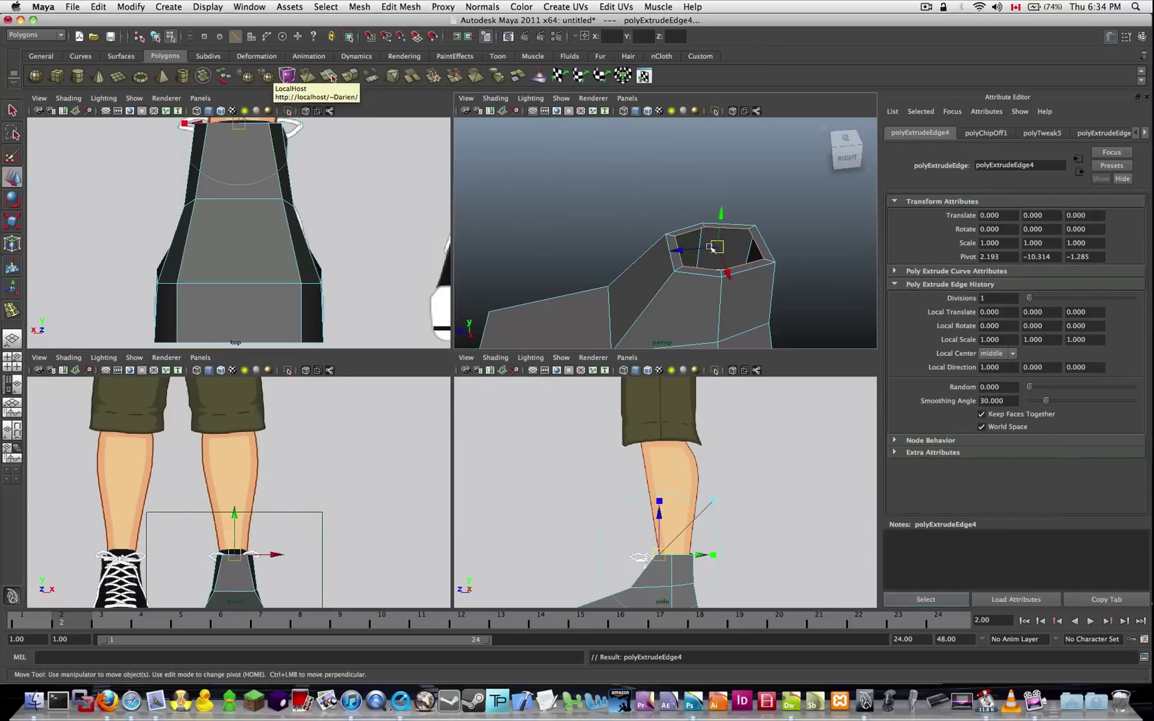
{"action": "left_click_drag", "start_coordinate": [722, 217], "coordinate": [716, 18]}
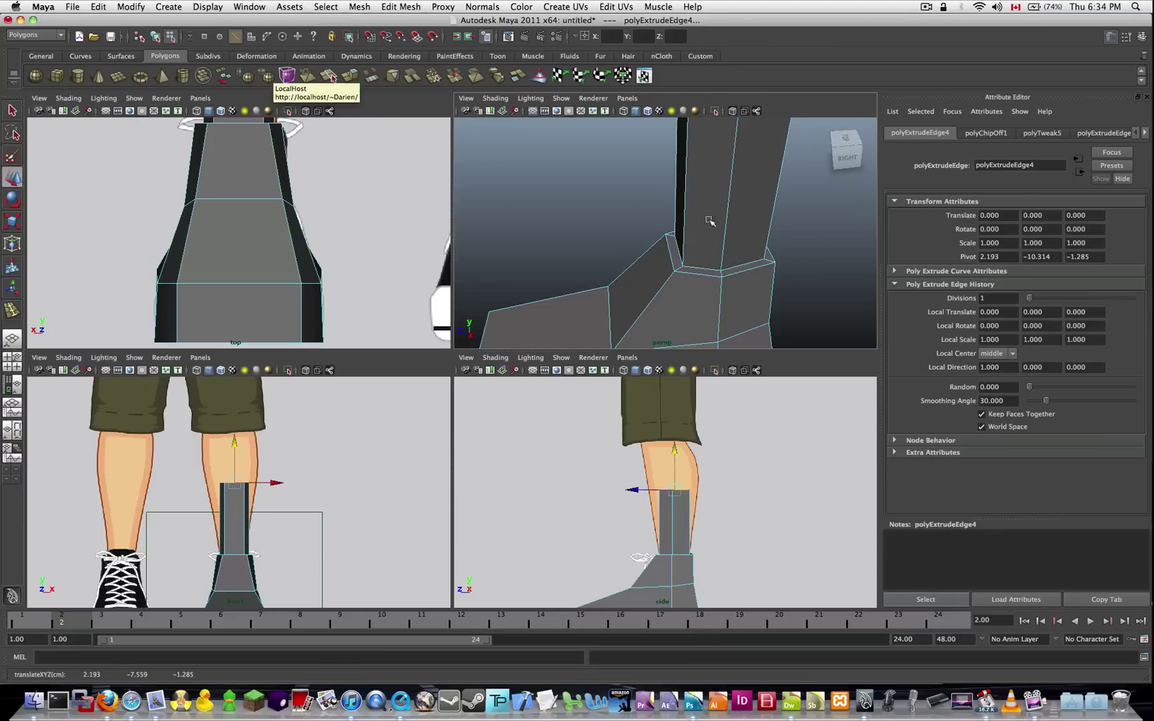
Step: Scale the mid-calf edges up uniformly to the side reference leg's width and shift them forward to about Z -1.24
{"action": "key", "text": "shift+f"}
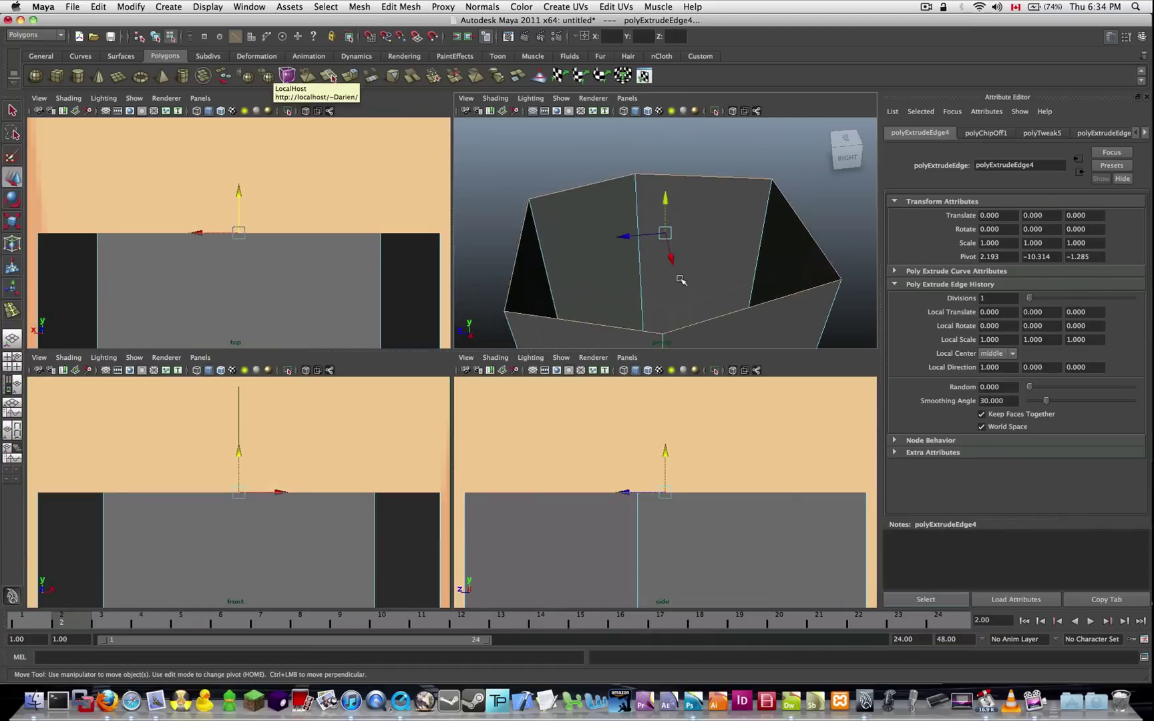
{"action": "scroll", "coordinate": [606, 532], "scroll_direction": "down", "scroll_amount": 5}
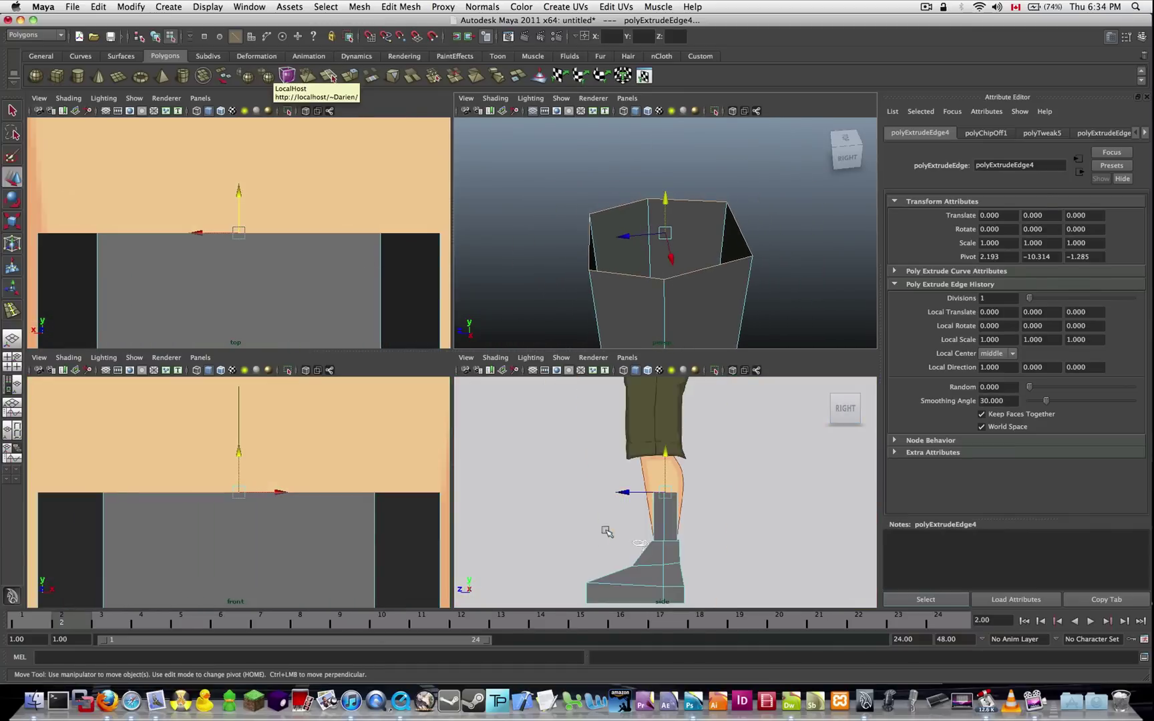
{"action": "scroll", "coordinate": [648, 493], "scroll_direction": "up", "scroll_amount": 2}
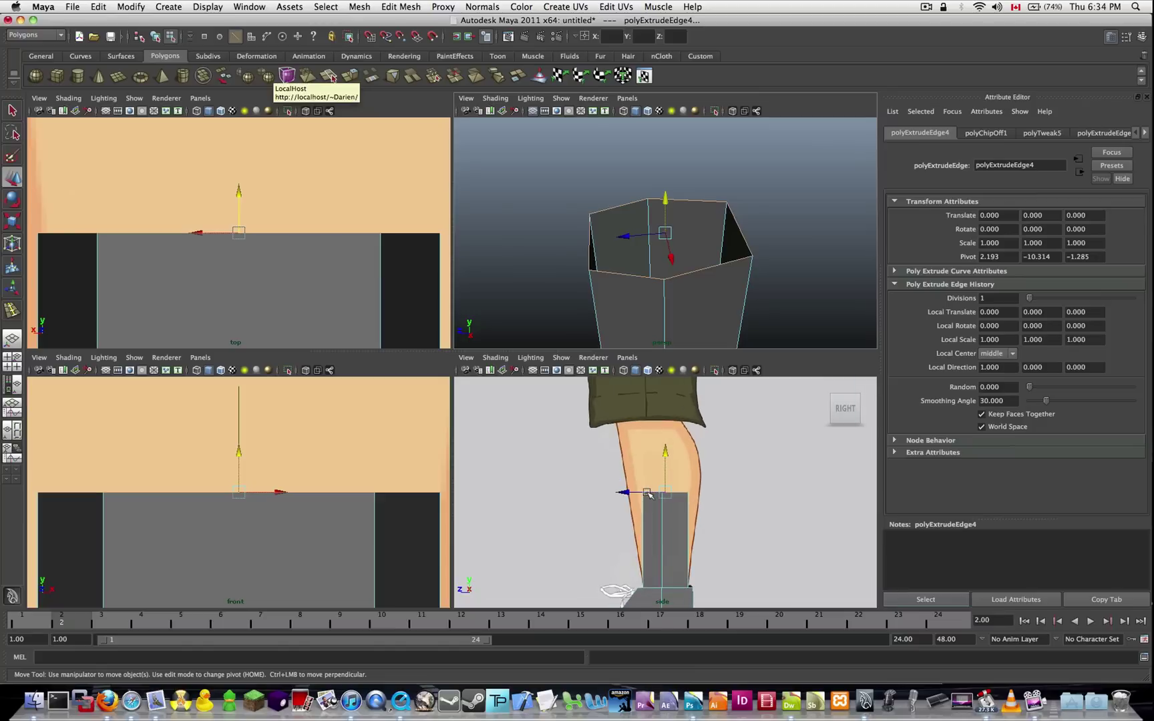
{"action": "scroll", "coordinate": [368, 285], "scroll_direction": "down", "scroll_amount": 12}
{"action": "scroll", "coordinate": [375, 425], "scroll_direction": "down", "scroll_amount": 10}
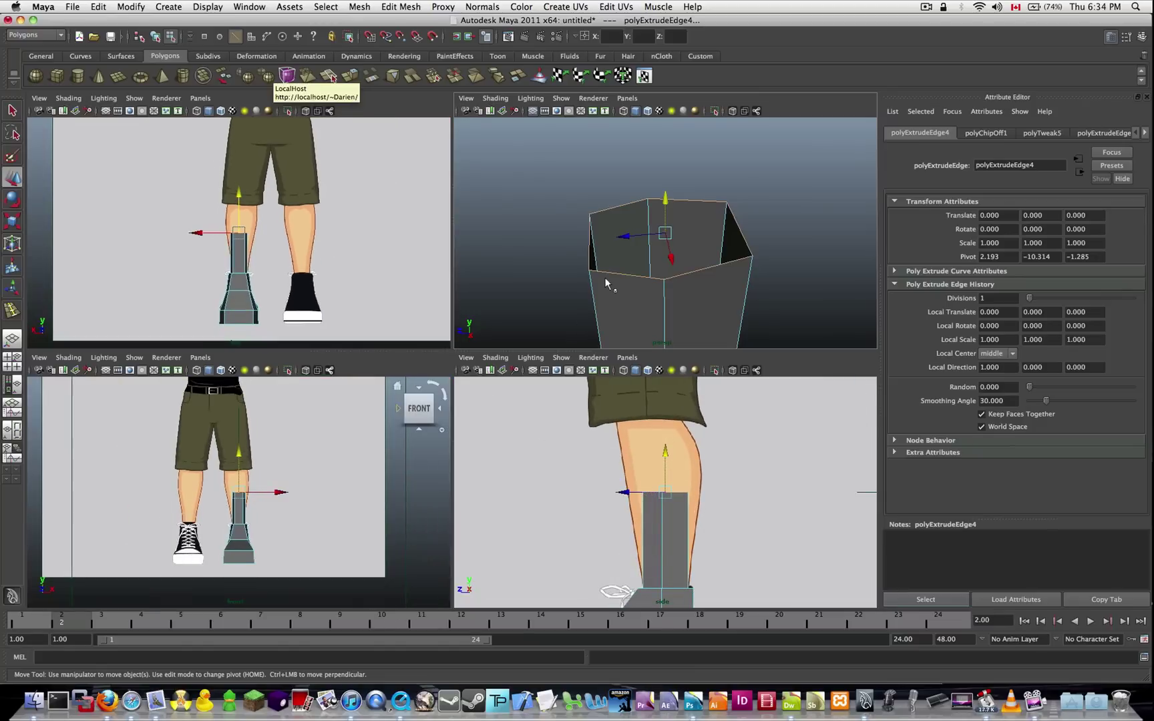
{"action": "middle_click_drag", "start_coordinate": [610, 325], "coordinate": [604, 276], "text": "alt"}
{"action": "key", "text": "r"}
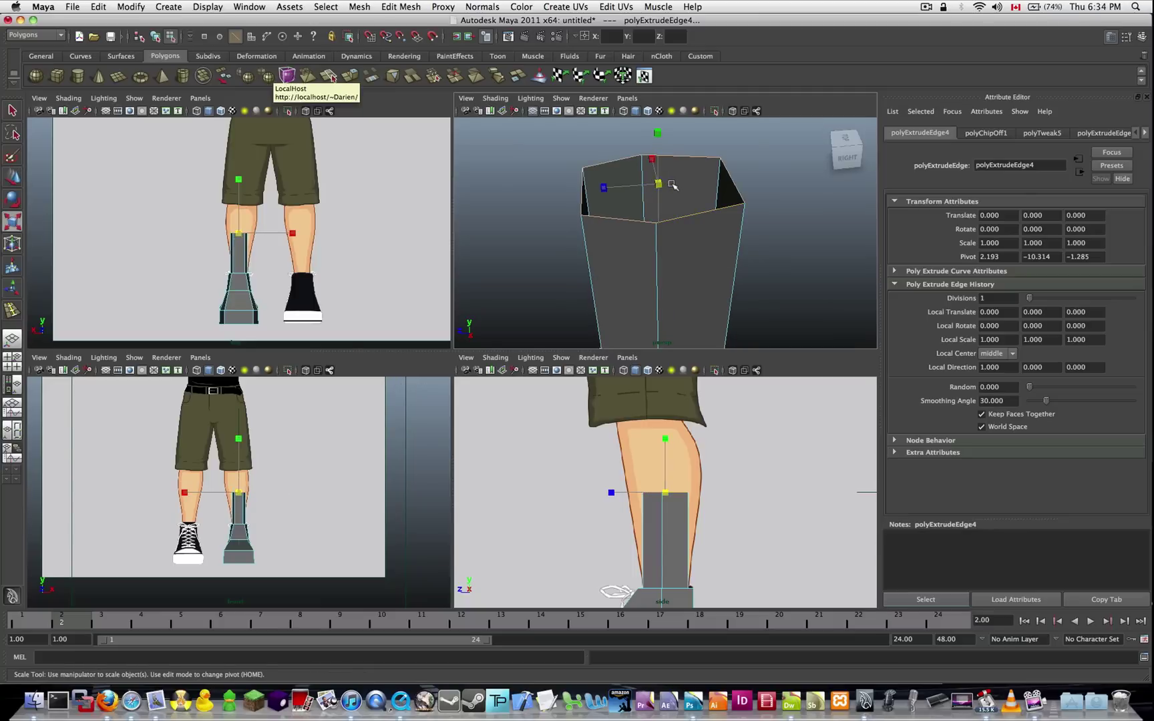
{"action": "left_click_drag", "start_coordinate": [671, 184], "coordinate": [721, 185]}
{"action": "key", "text": "w"}
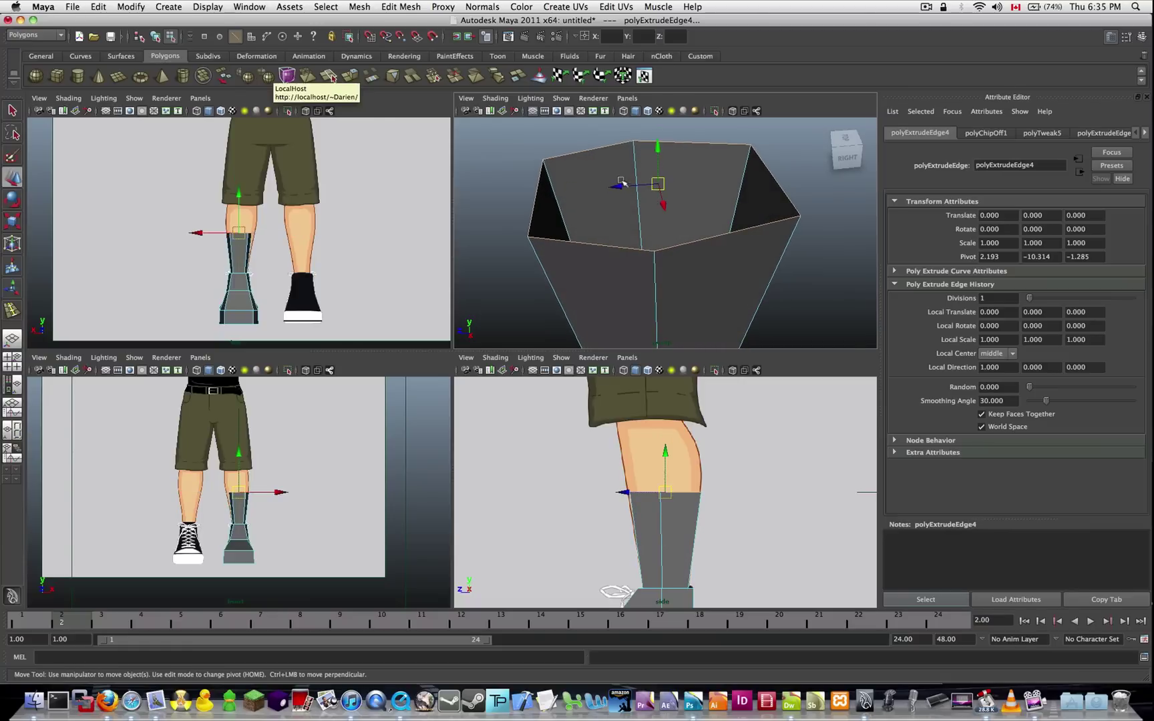
{"action": "left_click_drag", "start_coordinate": [620, 189], "coordinate": [617, 189]}
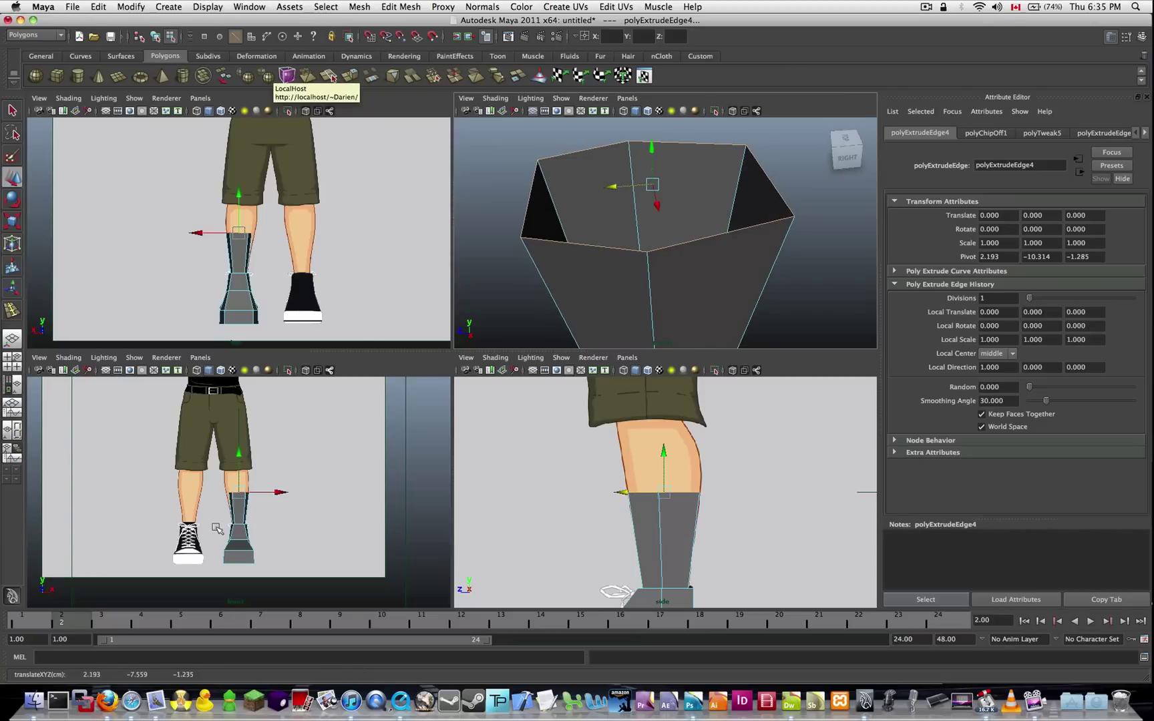
Step: Move the mid-calf edges sideways to about X 2.07 and widen them along X to match the front reference calf
{"action": "scroll", "coordinate": [216, 529], "scroll_direction": "down", "scroll_amount": 1}
{"action": "scroll", "coordinate": [216, 528], "scroll_direction": "up", "scroll_amount": 7}
{"action": "scroll", "coordinate": [302, 518], "scroll_direction": "down", "scroll_amount": 2}
{"action": "scroll", "coordinate": [303, 518], "scroll_direction": "up", "scroll_amount": 4}
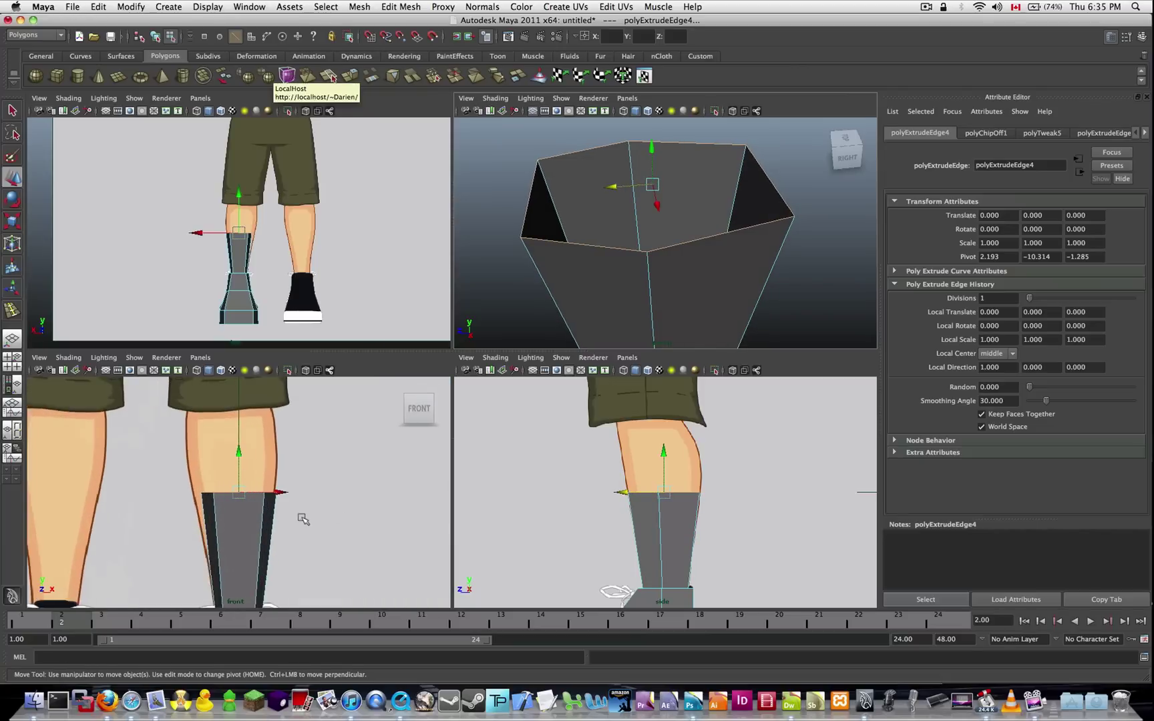
{"action": "scroll", "coordinate": [303, 519], "scroll_direction": "up", "scroll_amount": 2}
{"action": "scroll", "coordinate": [262, 510], "scroll_direction": "up", "scroll_amount": 3}
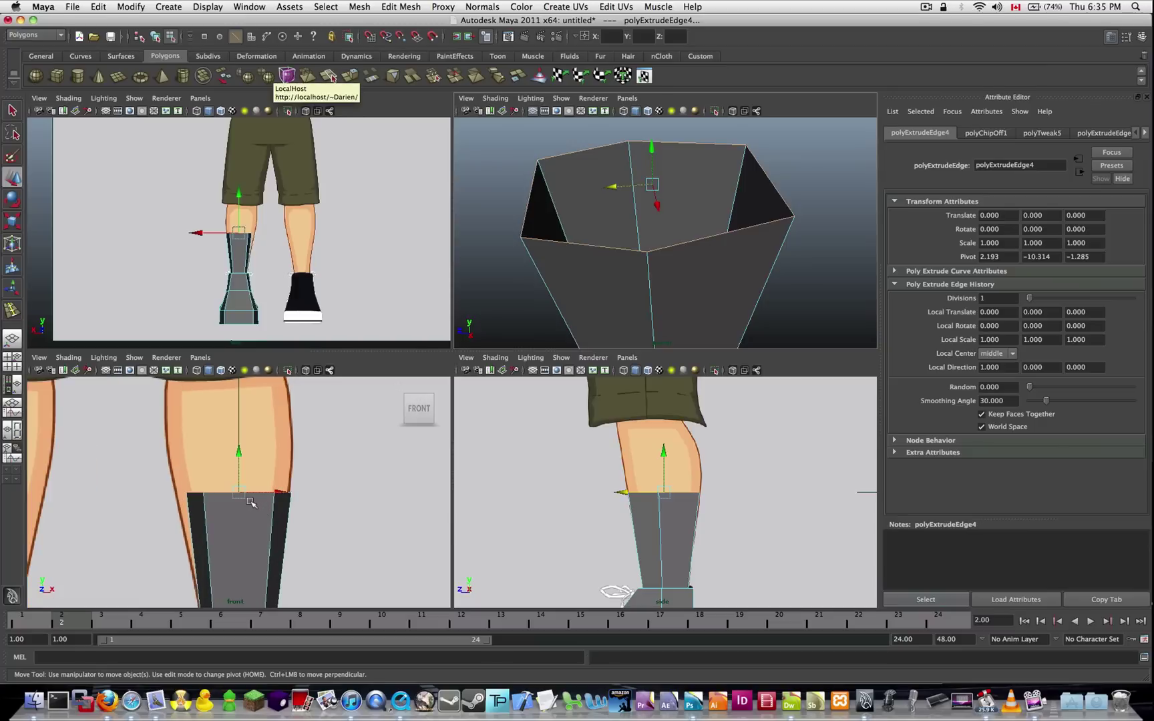
{"action": "left_click", "coordinate": [243, 496]}
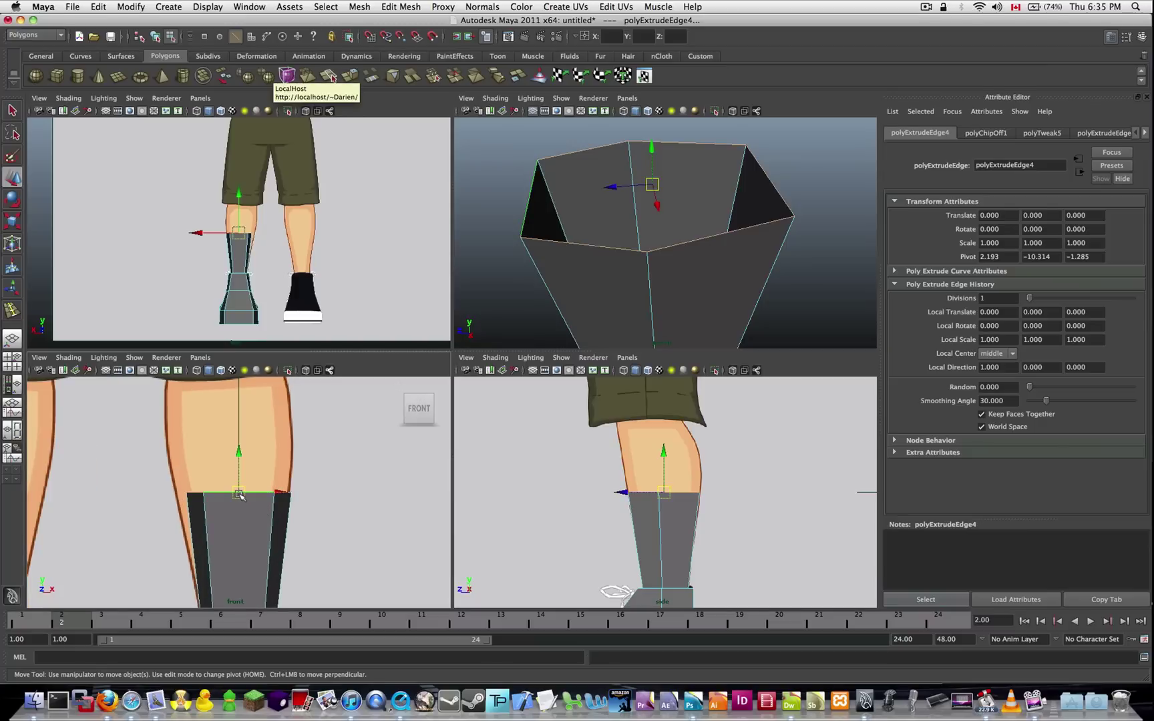
{"action": "middle_click_drag", "start_coordinate": [279, 497], "coordinate": [273, 495]}
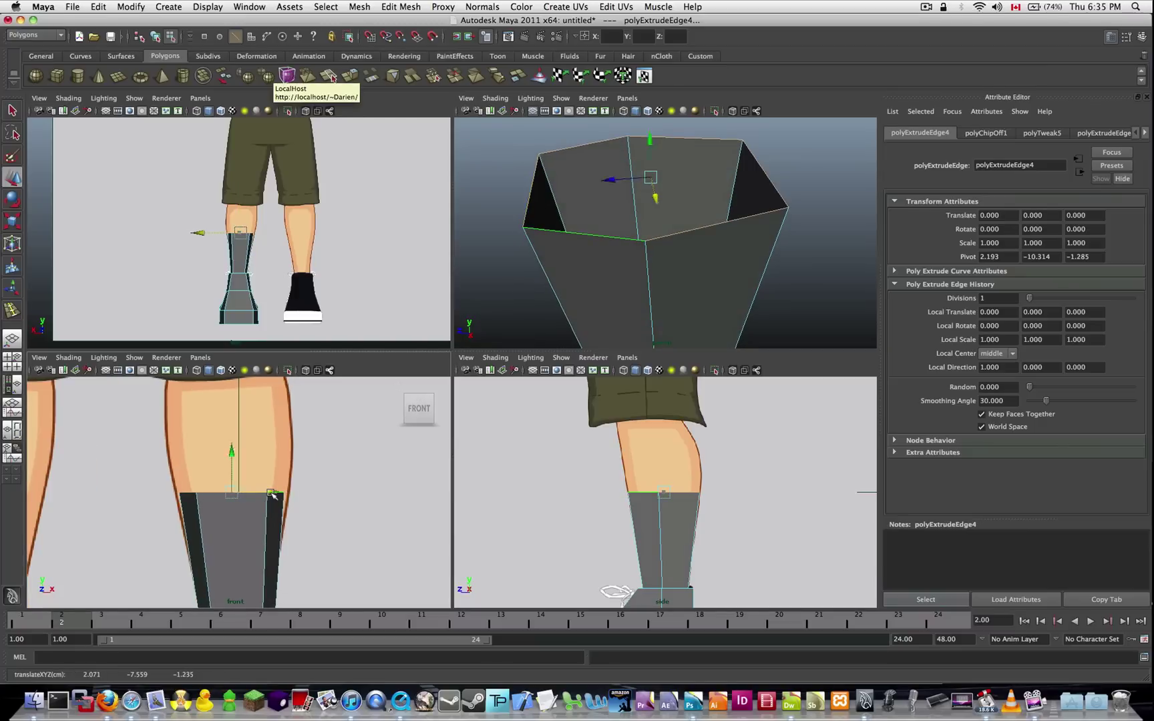
{"action": "key", "text": "r"}
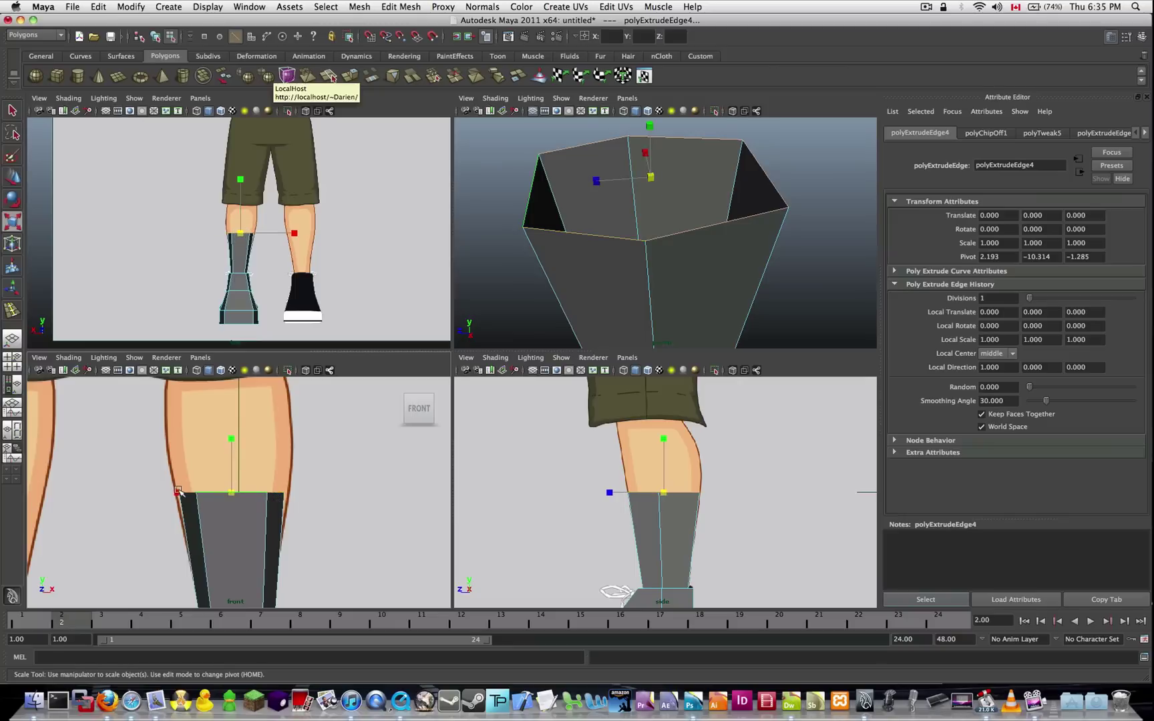
{"action": "left_click_drag", "start_coordinate": [177, 493], "coordinate": [173, 492]}
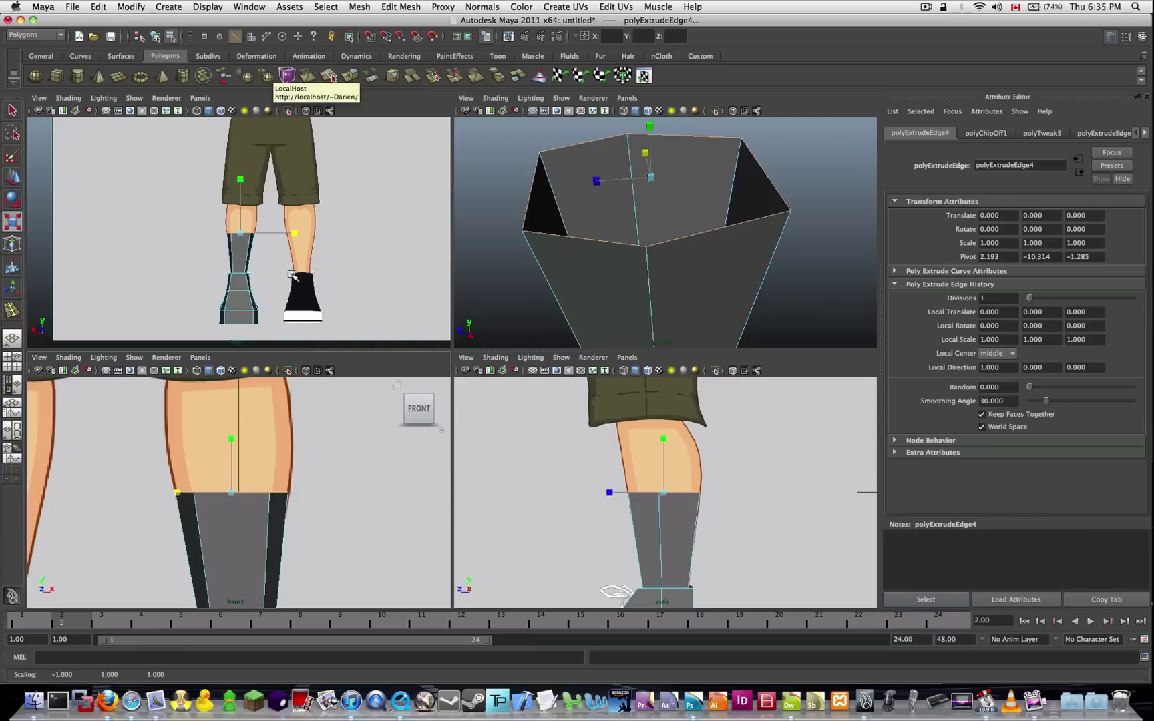
Step: Extrude the mid-calf edges straight up to just below the shorts, at about Y -6.19
{"action": "scroll", "coordinate": [291, 274], "scroll_direction": "up", "scroll_amount": 5}
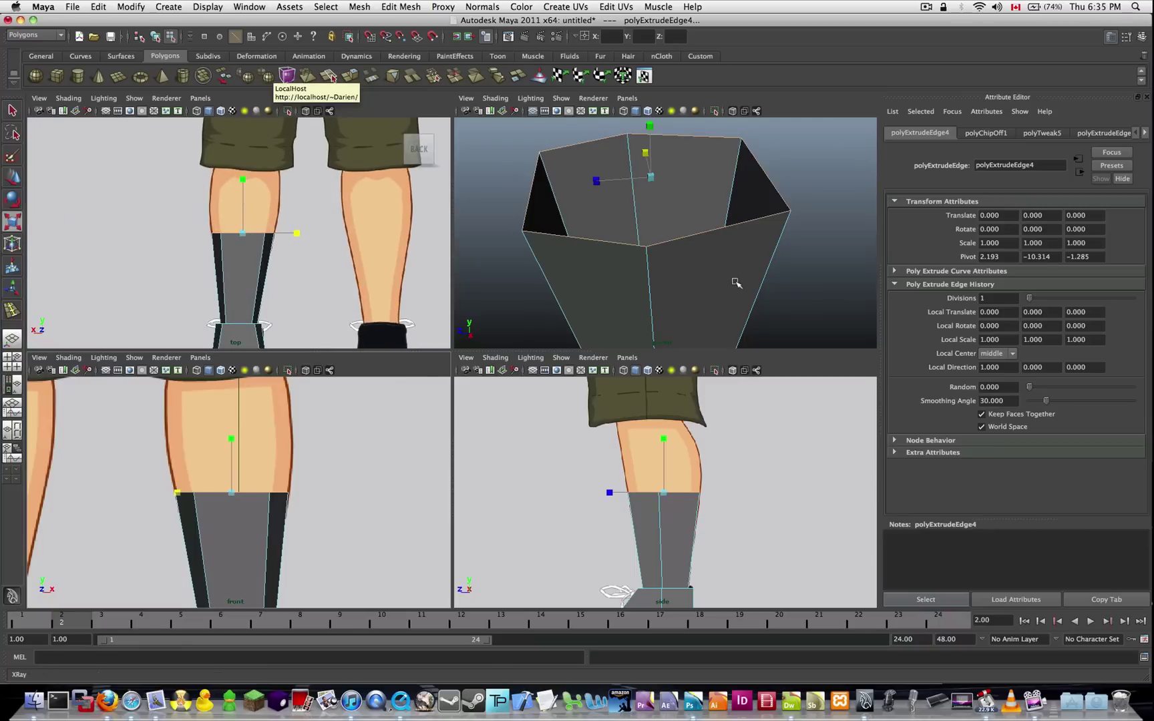
{"action": "left_click_drag", "start_coordinate": [743, 293], "coordinate": [777, 262], "text": "alt"}
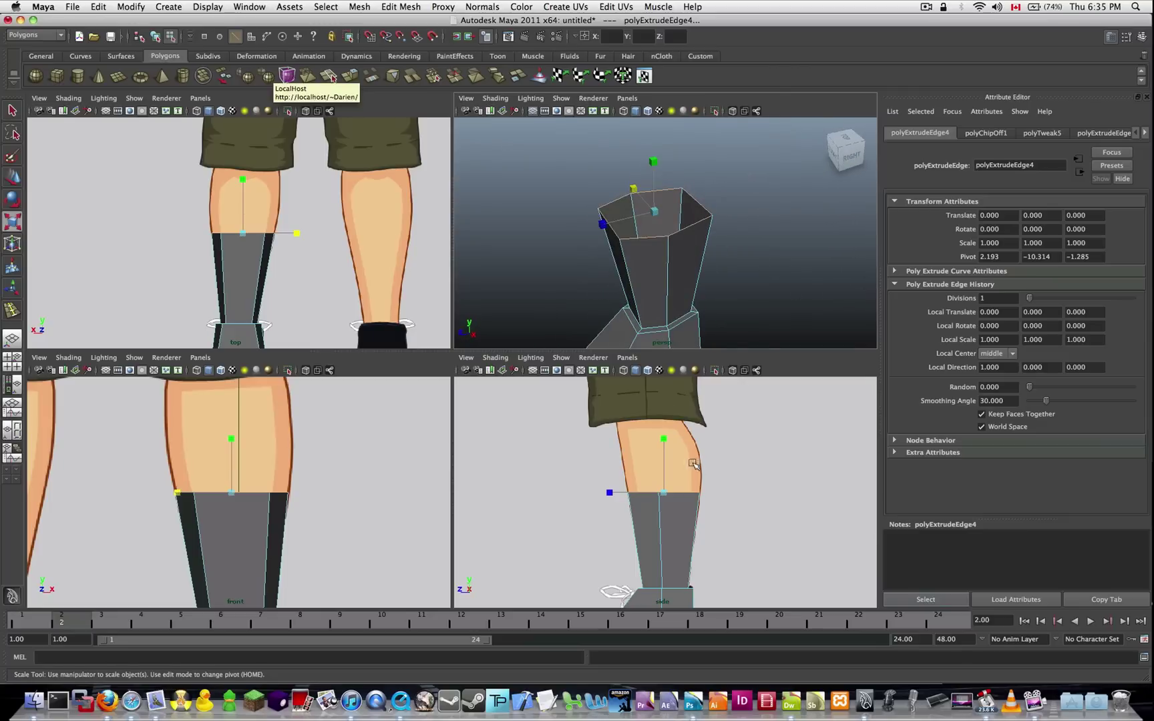
{"action": "left_click", "coordinate": [414, 6]}
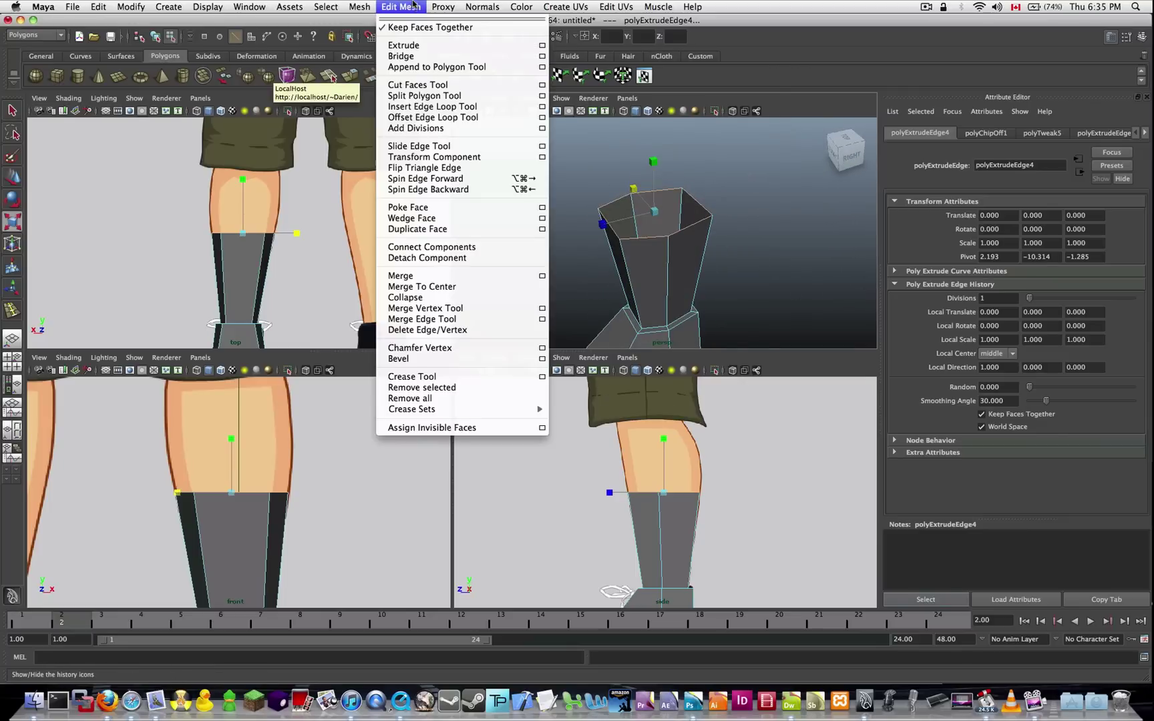
{"action": "left_click", "coordinate": [403, 45]}
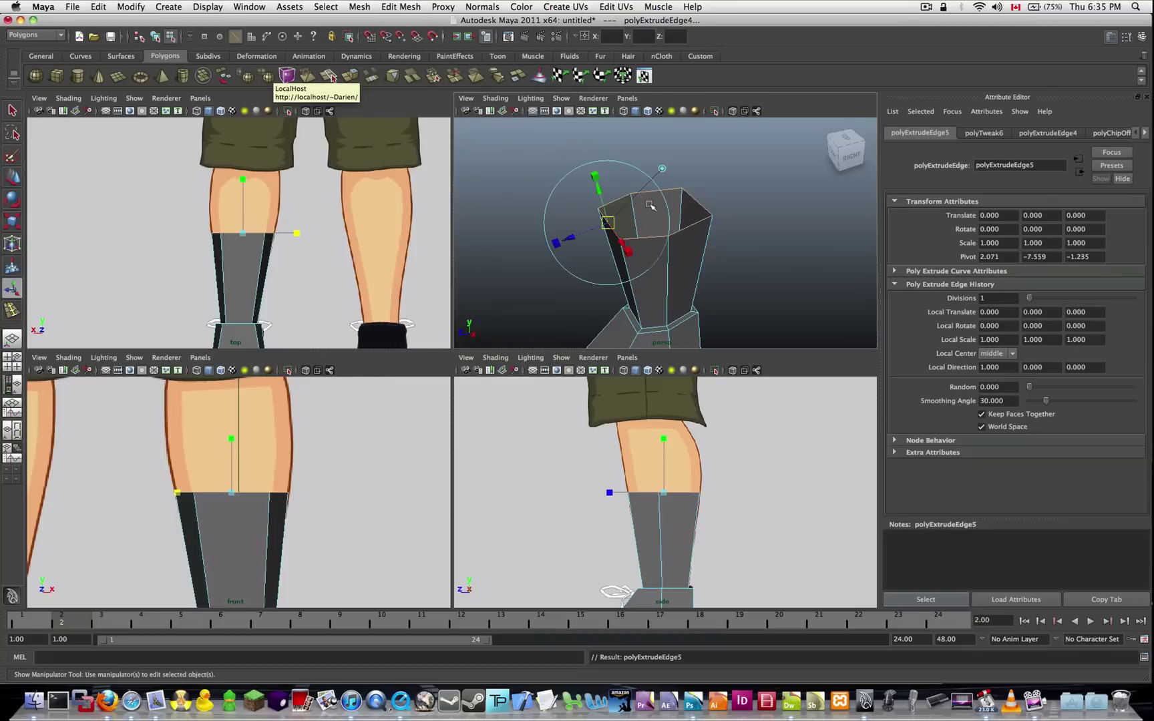
{"action": "key", "text": "w"}
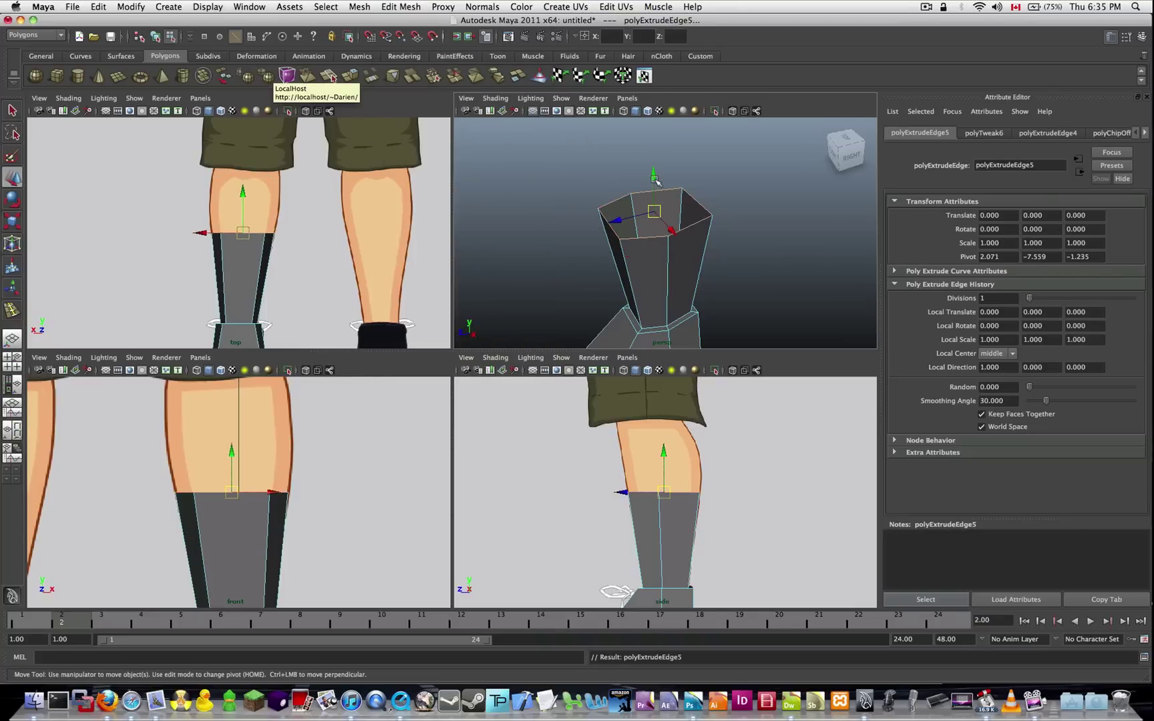
{"action": "left_click_drag", "start_coordinate": [657, 180], "coordinate": [648, 112]}
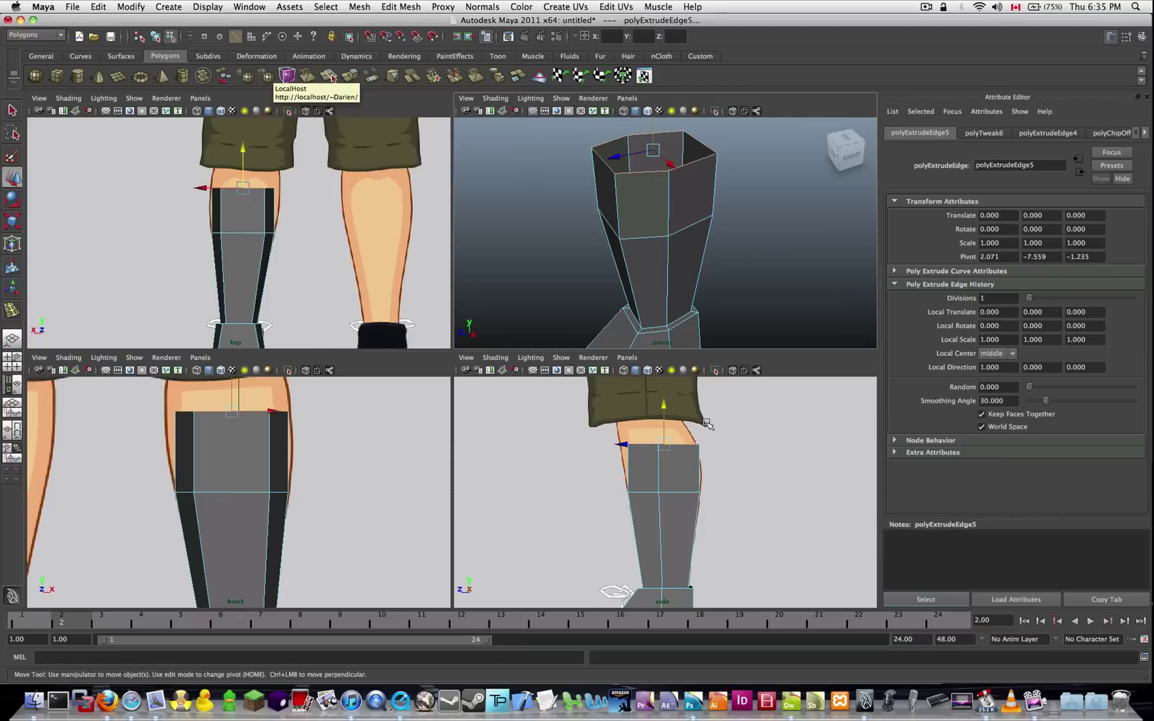
Step: Move the leg's top edges forward to about Z -1.13 and tilt them in the side view so the front sits lower
{"action": "middle_click", "coordinate": [664, 444]}
{"action": "key", "text": "e"}
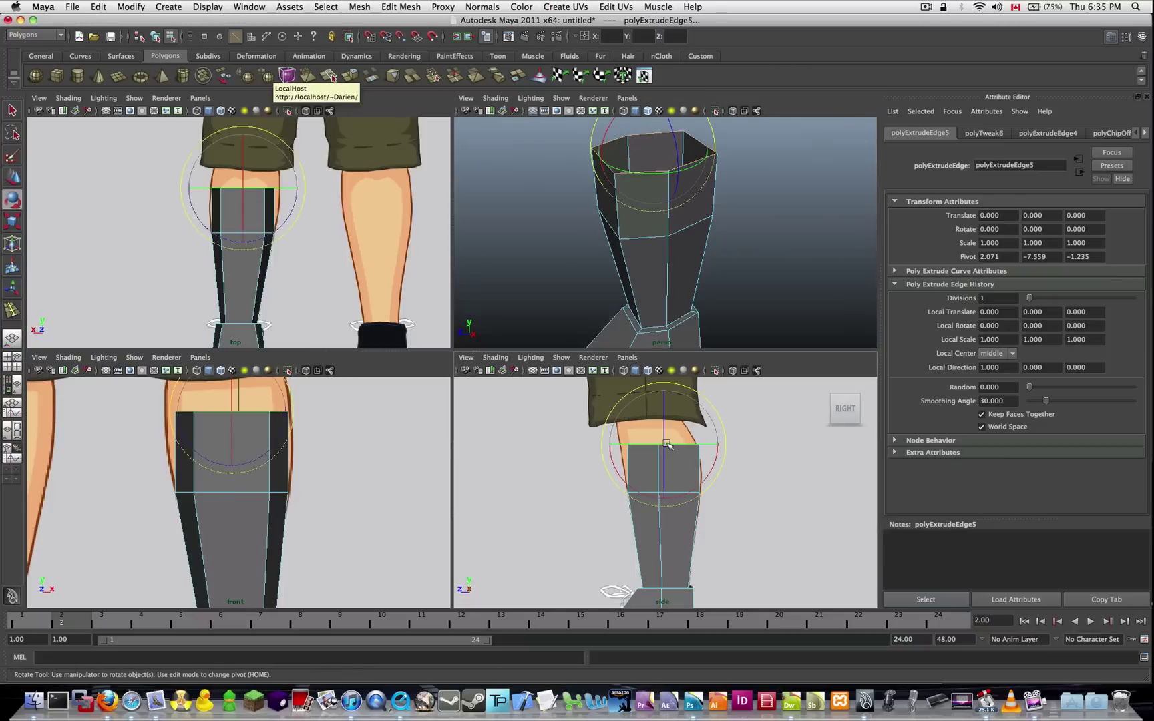
{"action": "key", "text": "w"}
{"action": "left_click_drag", "start_coordinate": [624, 445], "coordinate": [627, 445]}
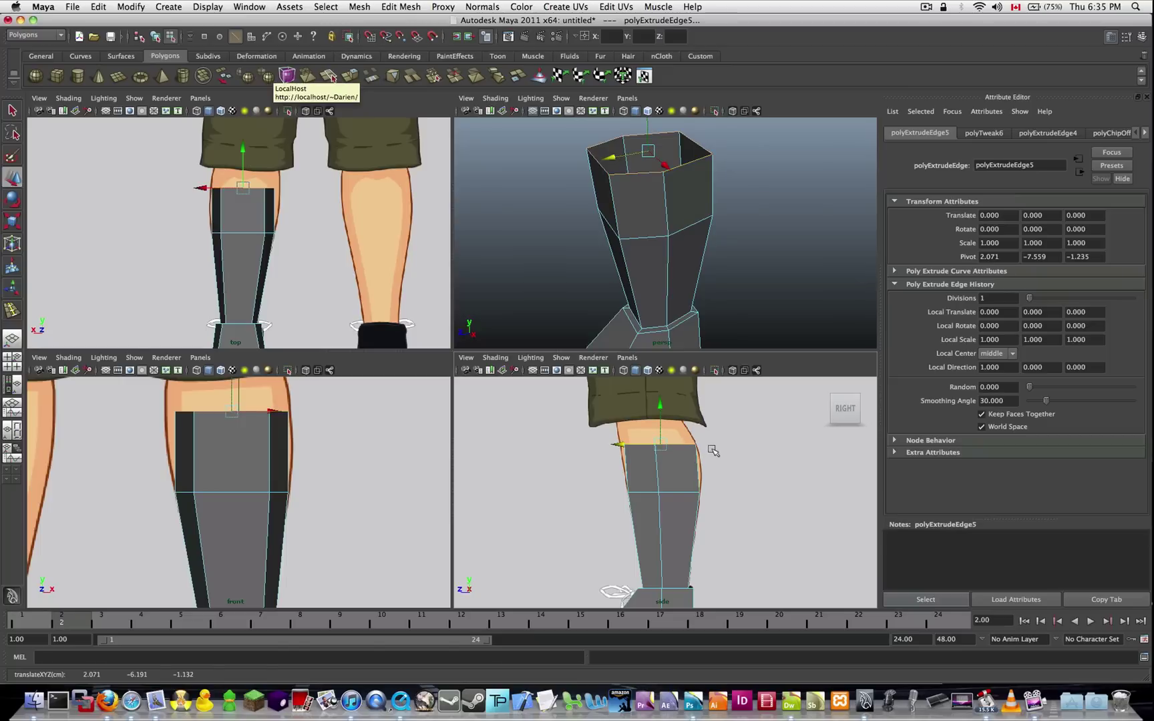
{"action": "key", "text": "e"}
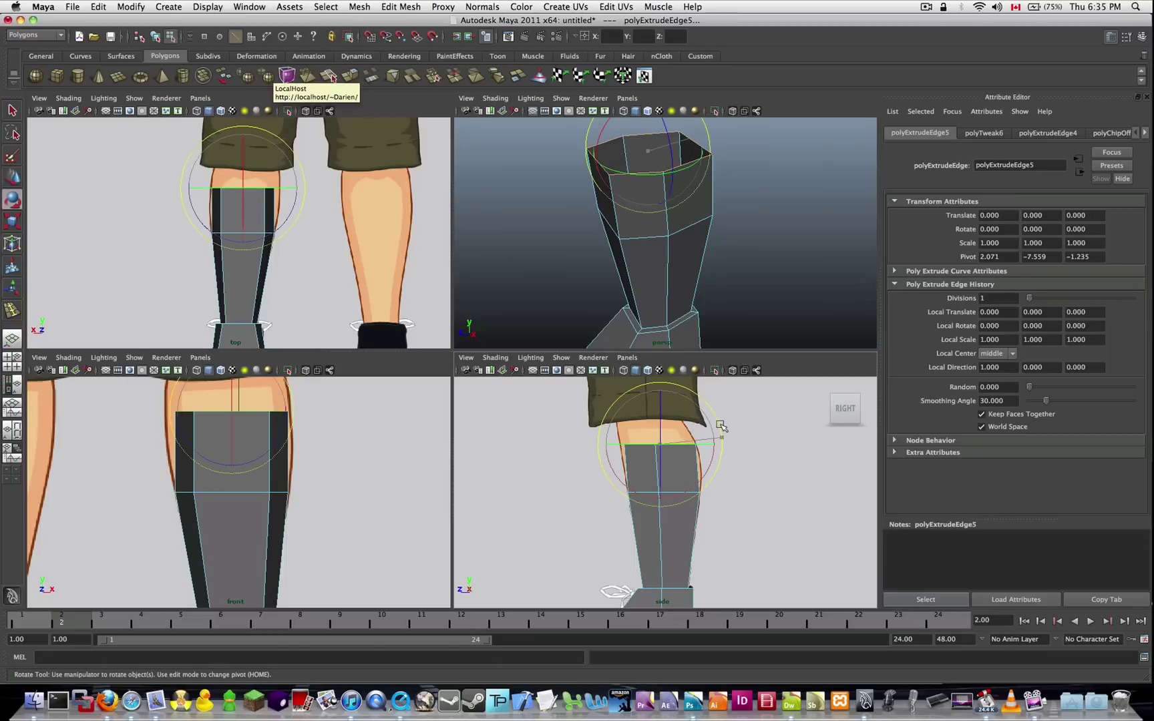
{"action": "left_click_drag", "start_coordinate": [721, 426], "coordinate": [668, 446]}
Step: Shift the tilted top edges sideways to about X 2.01 and widen them along X to the front reference leg's outline
{"action": "key", "text": "w"}
{"action": "key", "text": "r"}
{"action": "key", "text": "w"}
{"action": "left_click_drag", "start_coordinate": [233, 409], "coordinate": [231, 410]}
{"action": "key", "text": "r"}
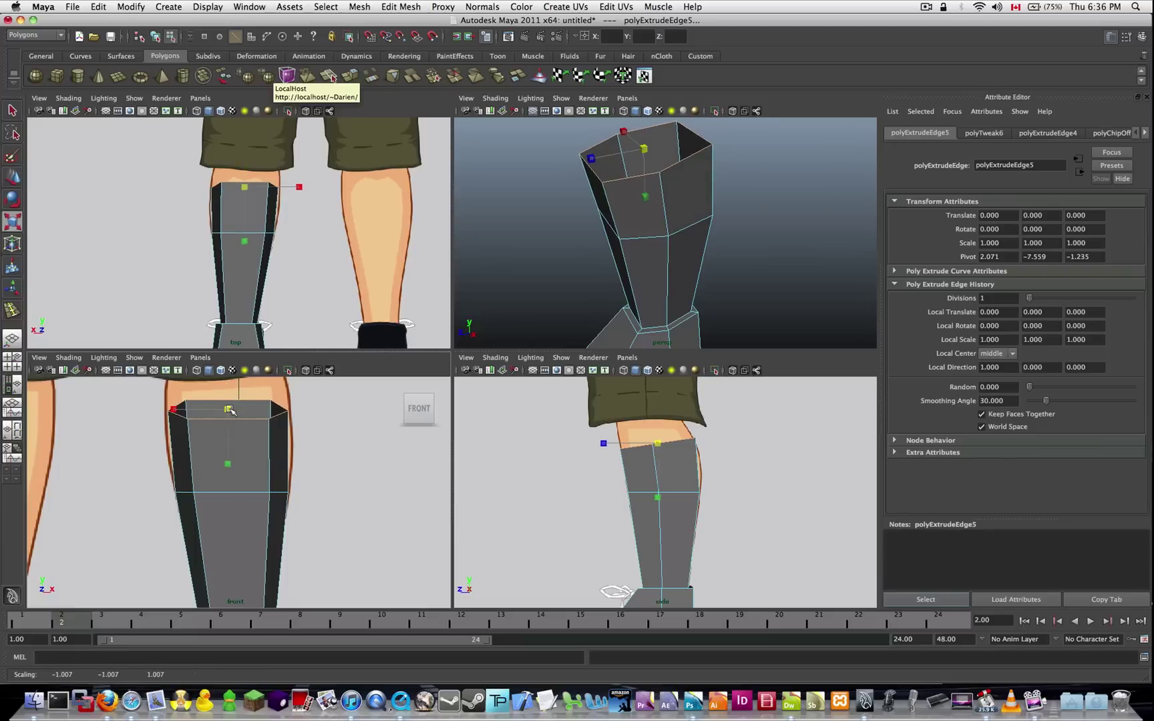
{"action": "left_click_drag", "start_coordinate": [171, 411], "coordinate": [170, 411]}
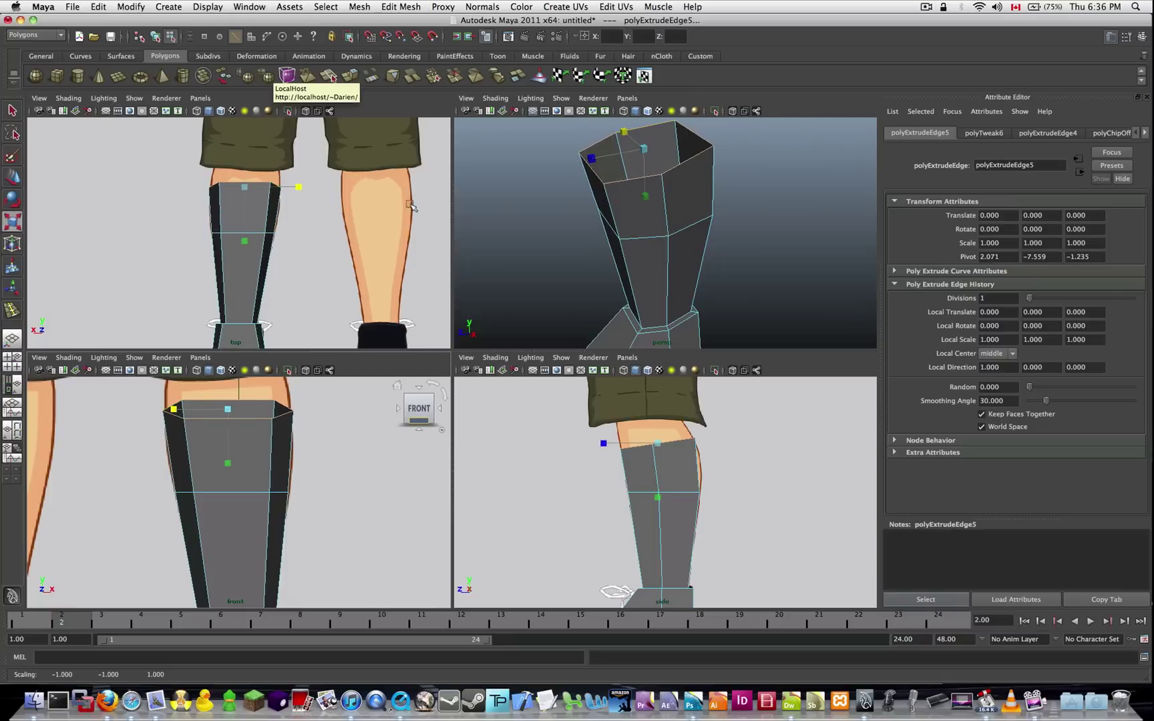
Step: Extrude the leg's top edges and raise them up inside the shorts to about Y -5.11
{"action": "left_click", "coordinate": [400, 8]}
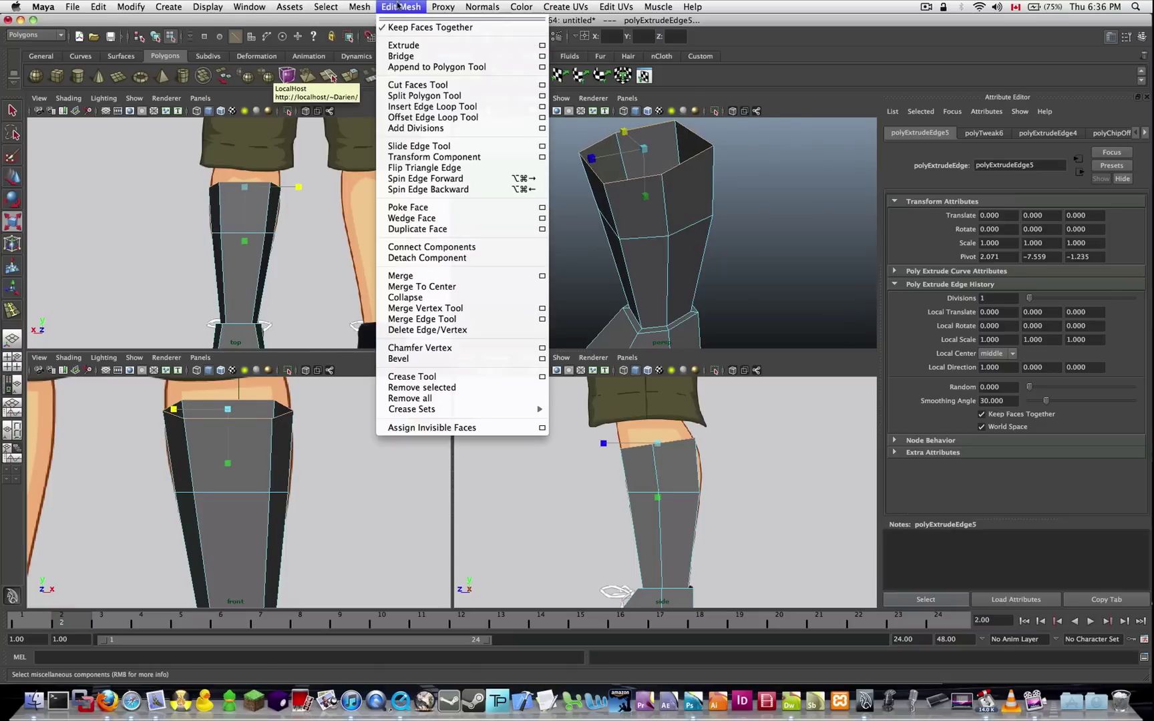
{"action": "left_click", "coordinate": [409, 45]}
{"action": "key", "text": "w"}
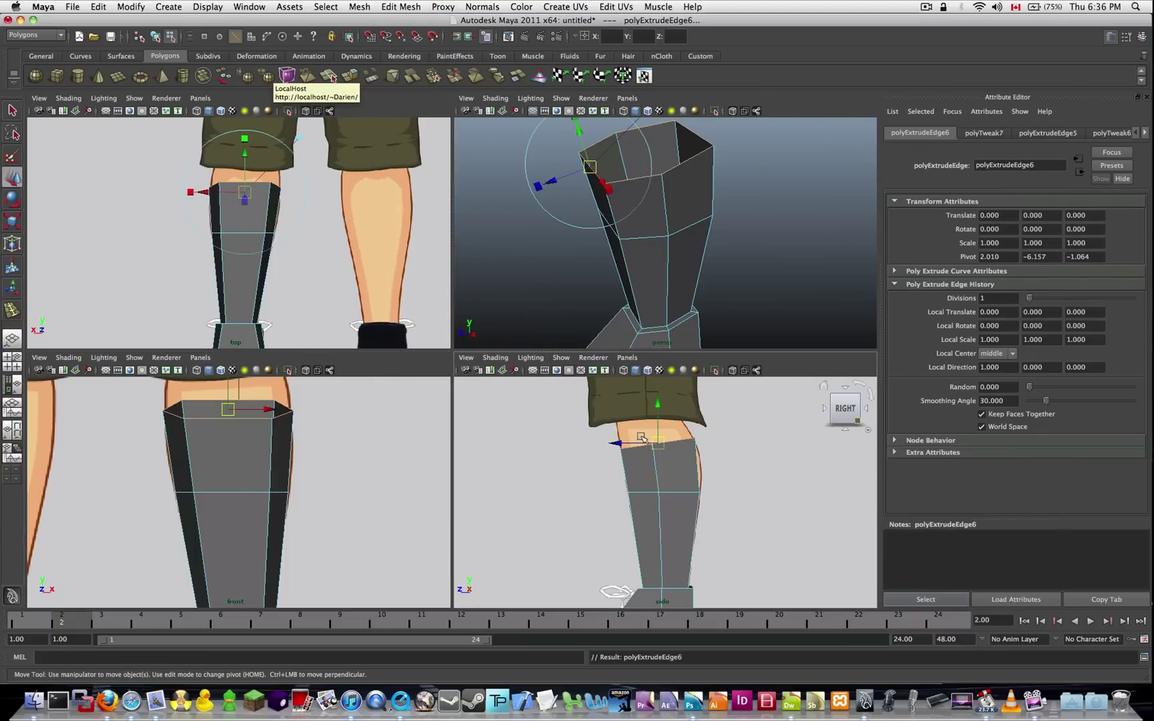
{"action": "left_click_drag", "start_coordinate": [654, 439], "coordinate": [653, 407]}
{"action": "left_click_drag", "start_coordinate": [647, 228], "coordinate": [644, 318], "text": "alt"}
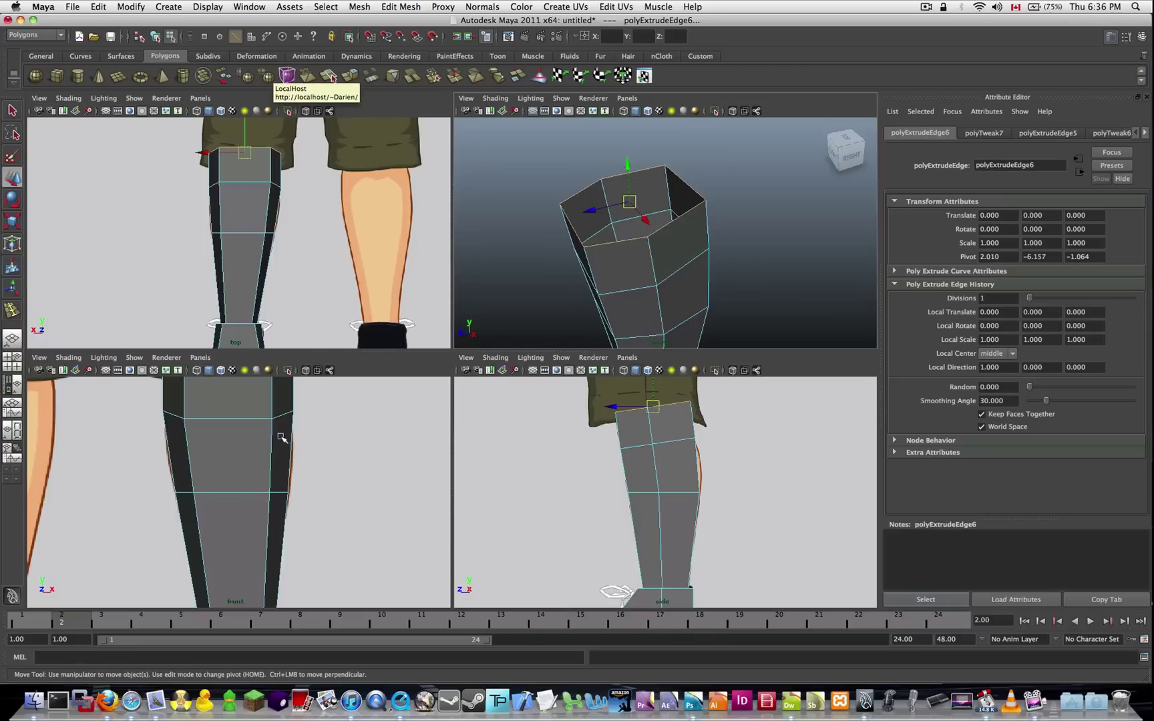
Step: Turn on X-Ray shading in both the front and side views
{"action": "scroll", "coordinate": [294, 467], "scroll_direction": "down", "scroll_amount": 3}
{"action": "left_click", "coordinate": [80, 356]}
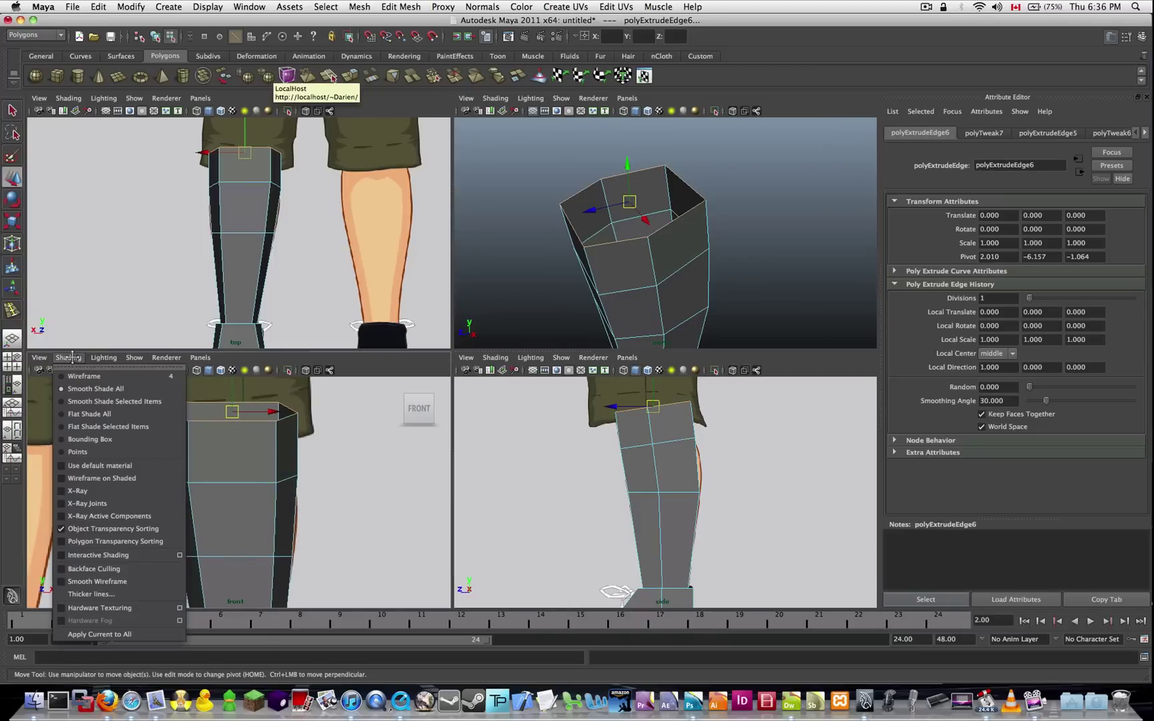
{"action": "left_click", "coordinate": [104, 489]}
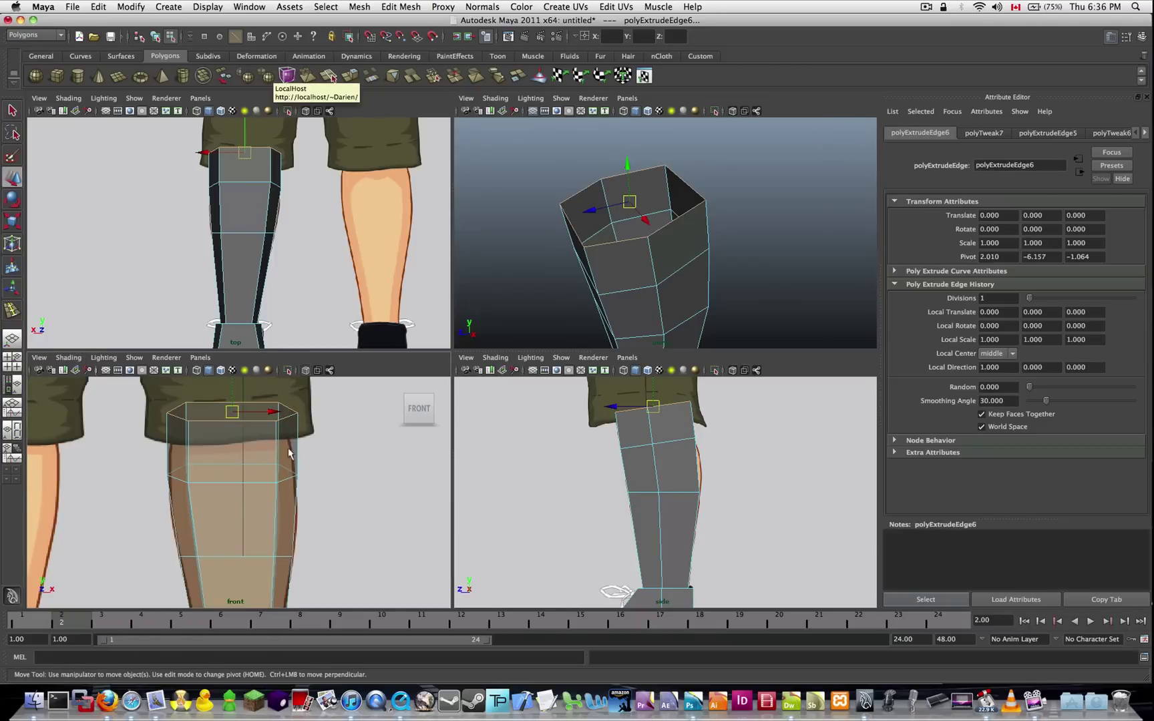
{"action": "left_click", "coordinate": [500, 360]}
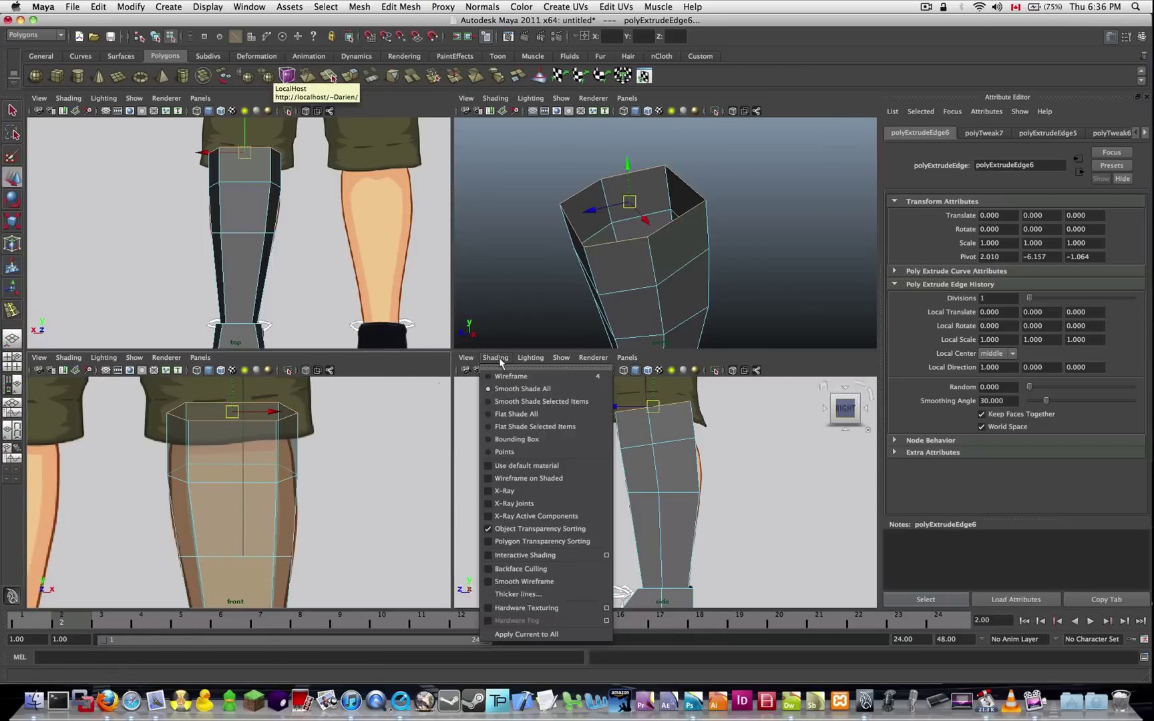
{"action": "left_click", "coordinate": [506, 491]}
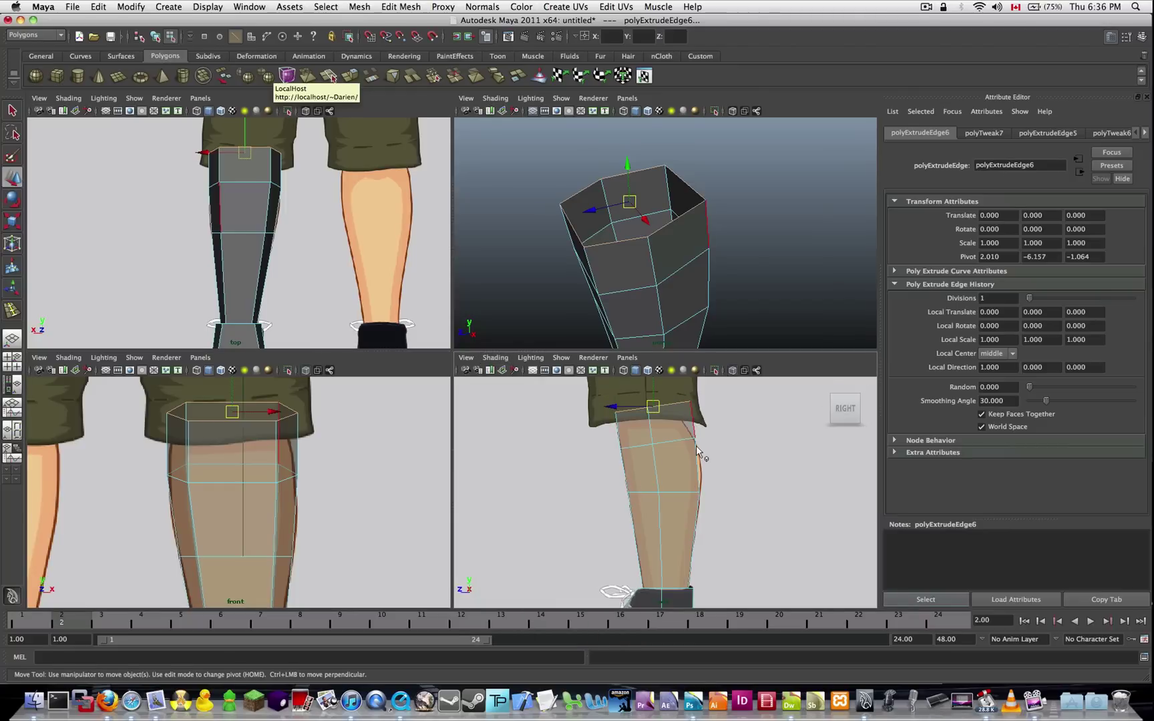
Step: Scale the top edges down slightly in the front view and shift them sideways to about X 1.96
{"action": "key", "text": "r"}
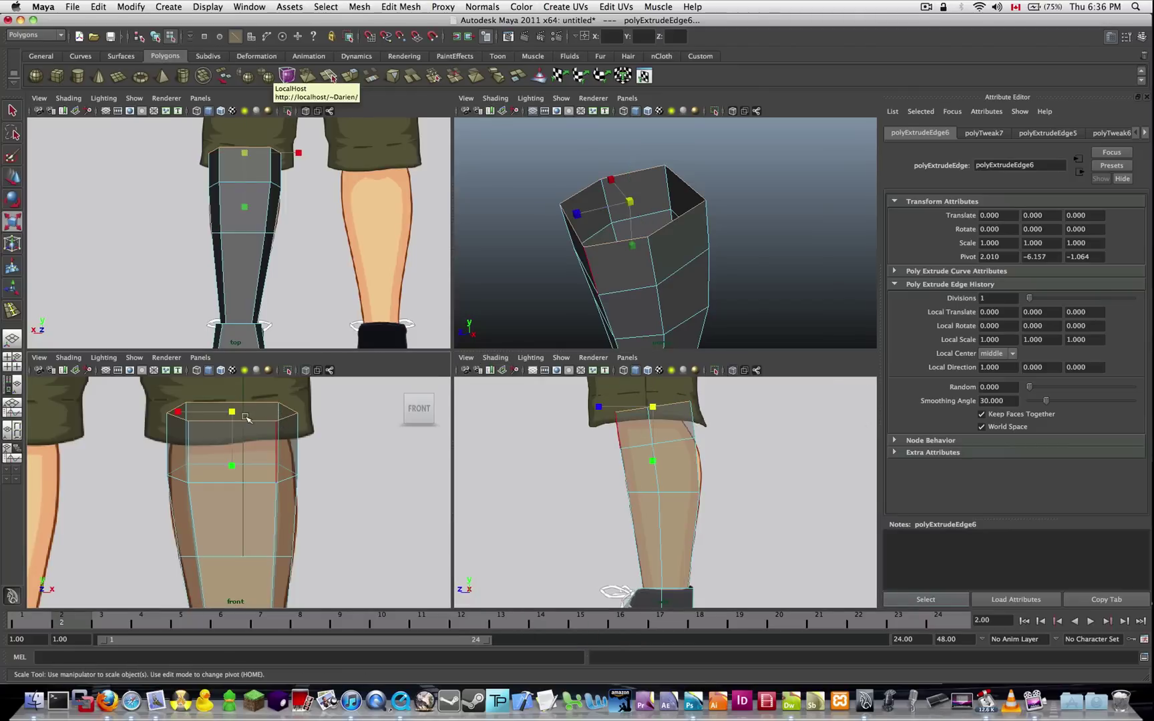
{"action": "left_click_drag", "start_coordinate": [229, 412], "coordinate": [270, 414]}
{"action": "key", "text": "w"}
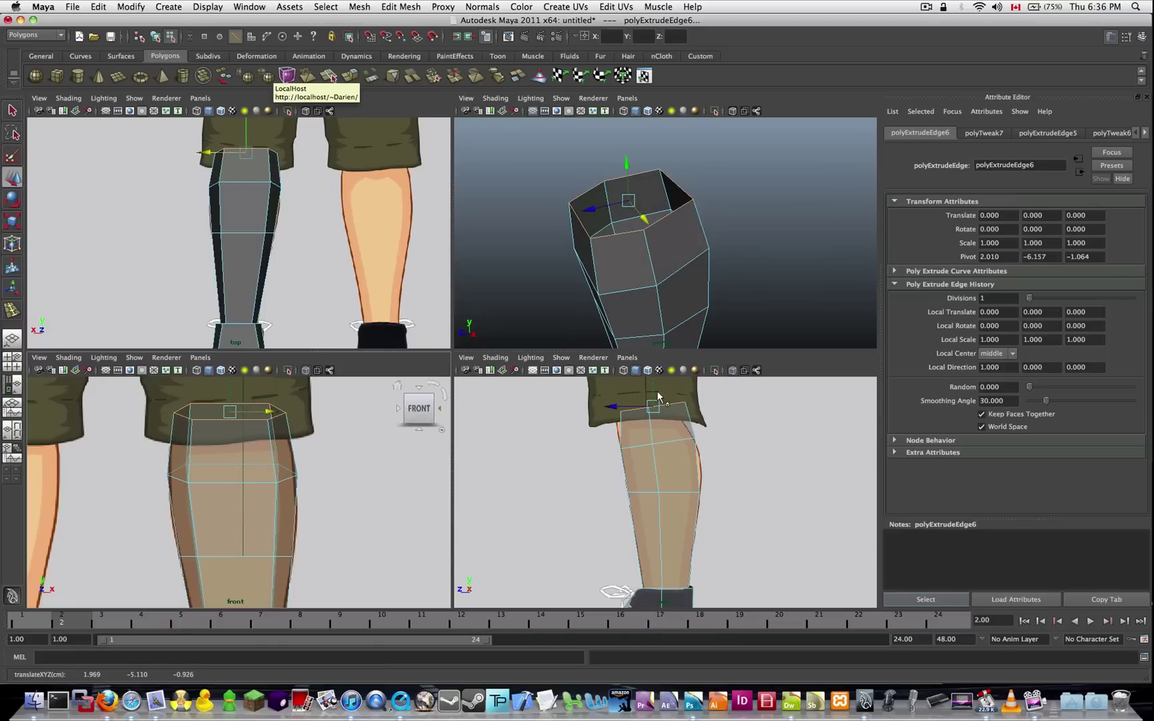
Step: Move the top edges forward in the side view and reduce their depth along Z to about 0.91 scale, following the reference leg
{"action": "left_click", "coordinate": [612, 406]}
{"action": "left_click_drag", "start_coordinate": [610, 406], "coordinate": [609, 409]}
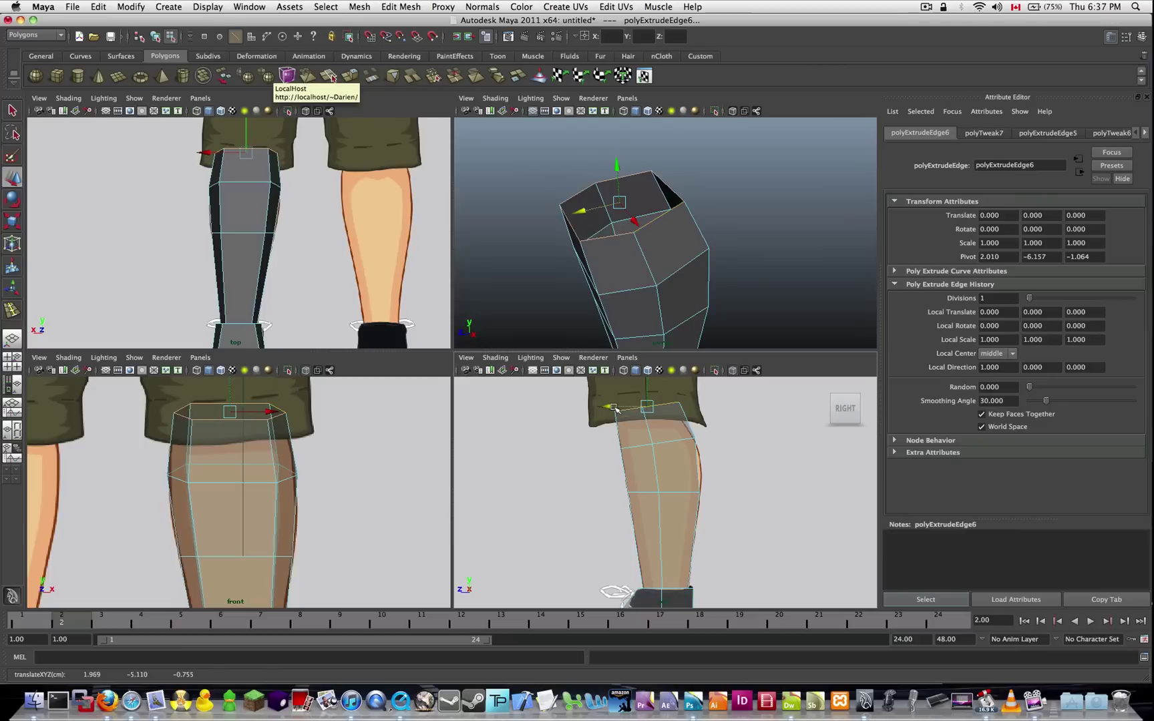
{"action": "key", "text": "e"}
{"action": "key", "text": "r"}
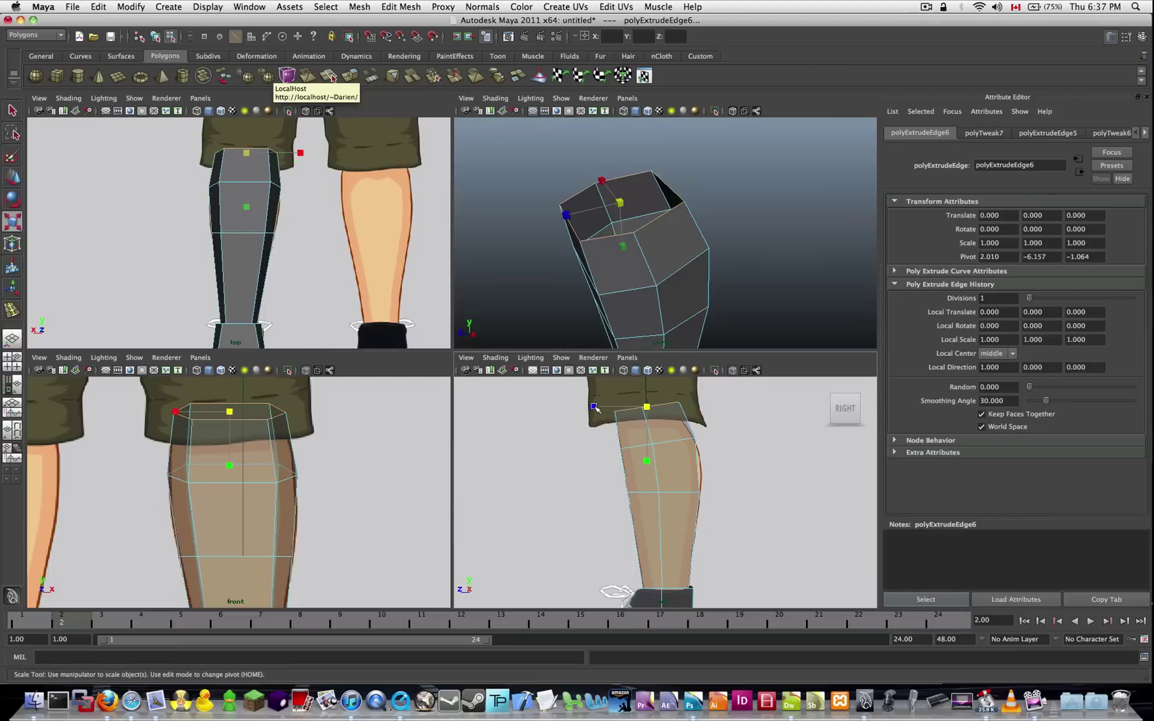
{"action": "left_click_drag", "start_coordinate": [594, 407], "coordinate": [599, 408]}
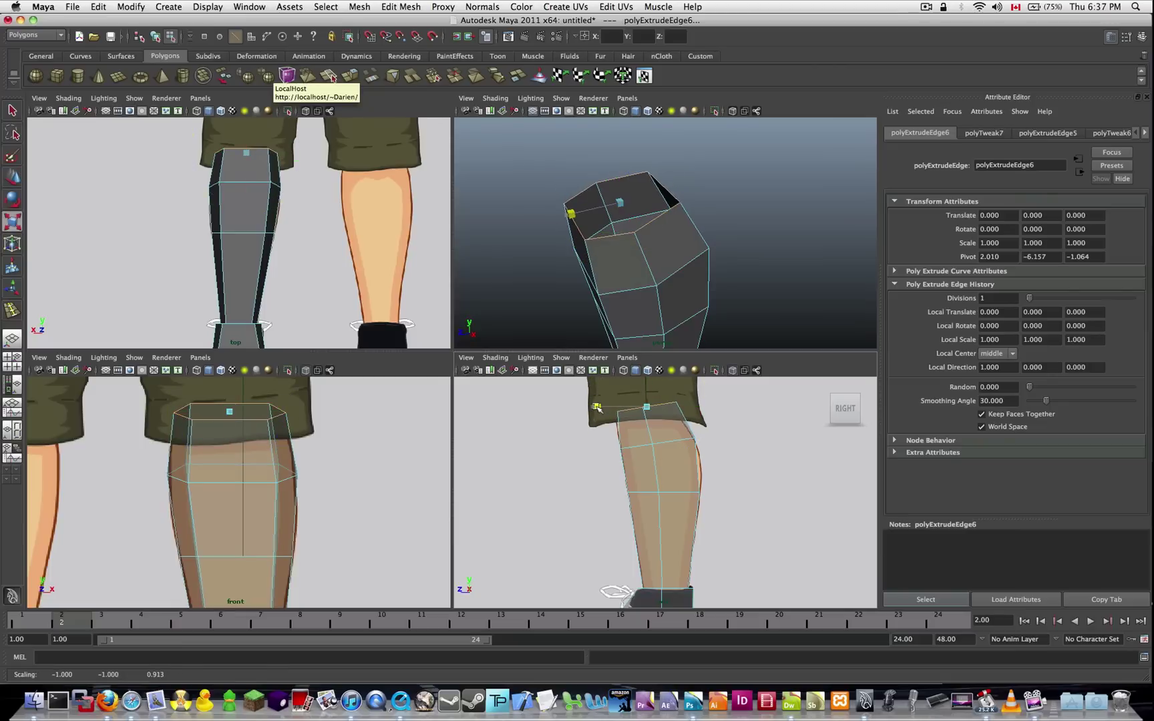
{"action": "key", "text": "w"}
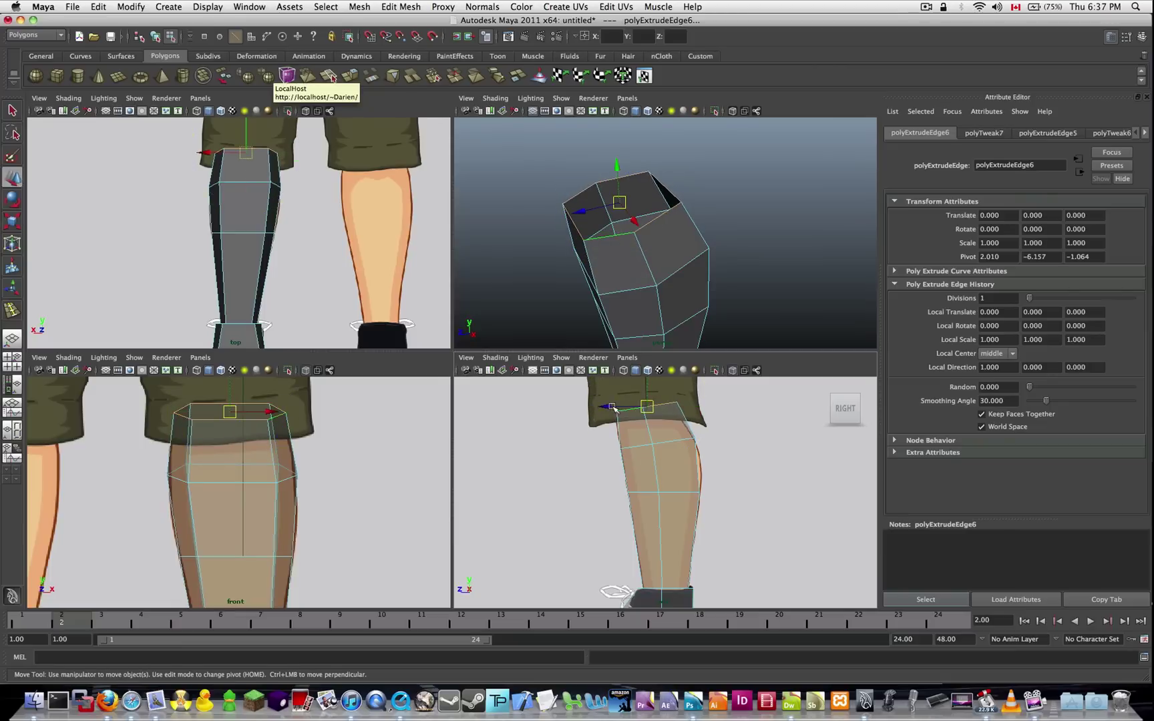
{"action": "left_click_drag", "start_coordinate": [607, 407], "coordinate": [595, 410]}
{"action": "key", "text": "r"}
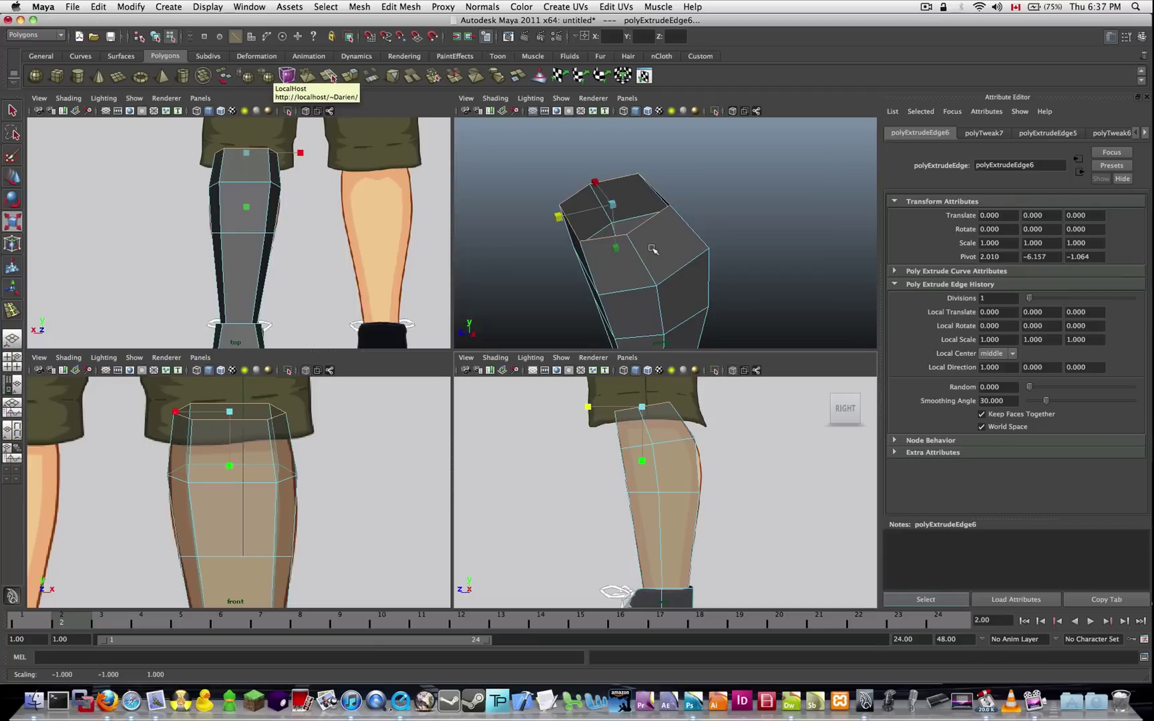
Step: Examine the extruded leg's shape from several angles and against the side reference
{"action": "left_click_drag", "start_coordinate": [651, 252], "coordinate": [711, 253], "text": "alt"}
{"action": "middle_click_drag", "start_coordinate": [710, 252], "coordinate": [703, 186], "text": "alt"}
{"action": "left_click_drag", "start_coordinate": [676, 198], "coordinate": [725, 205], "text": "alt"}
{"action": "middle_click_drag", "start_coordinate": [701, 200], "coordinate": [686, 246], "text": "alt"}
{"action": "left_click_drag", "start_coordinate": [686, 247], "coordinate": [630, 252], "text": "alt"}
{"action": "middle_click_drag", "start_coordinate": [716, 438], "coordinate": [695, 513], "text": "alt"}
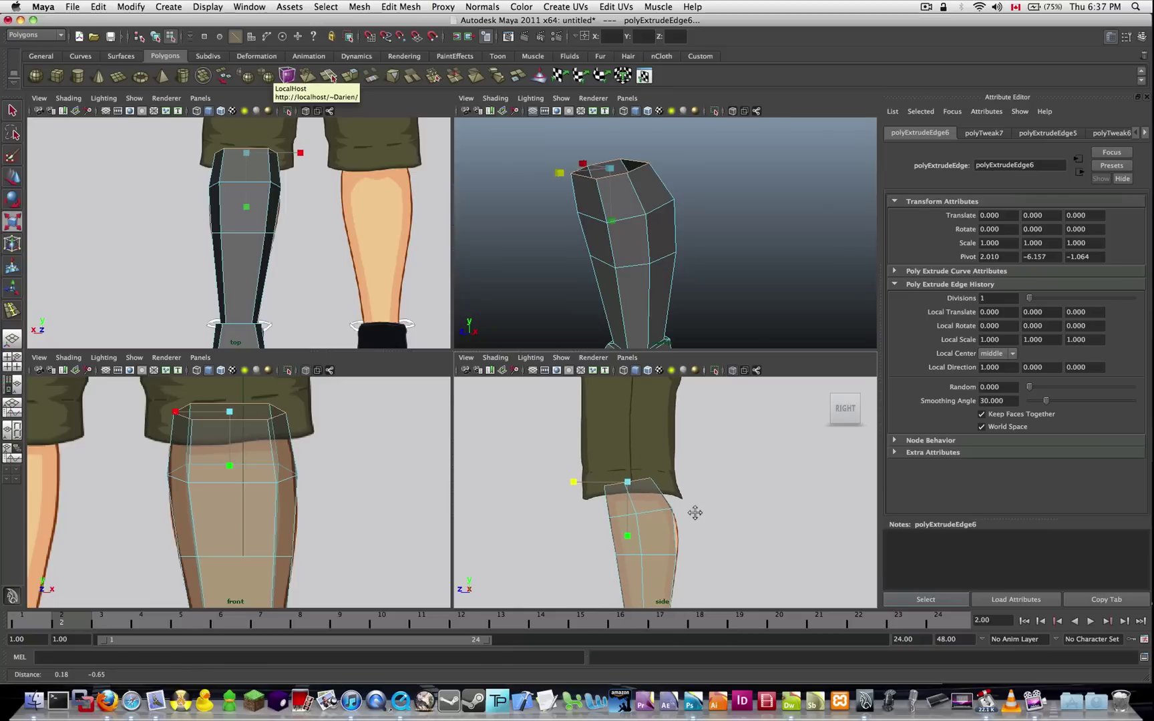
{"action": "middle_click_drag", "start_coordinate": [679, 270], "coordinate": [678, 232], "text": "alt"}
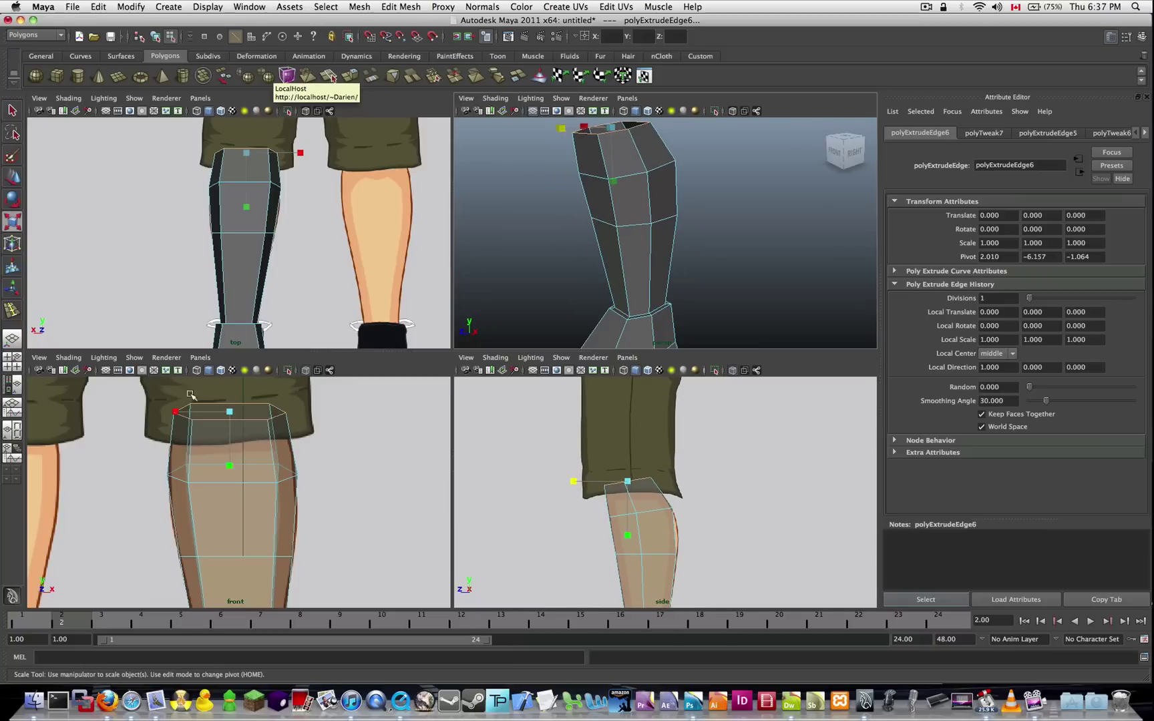
Step: Turn off X-Ray shading in both the front and side views
{"action": "left_click", "coordinate": [69, 357]}
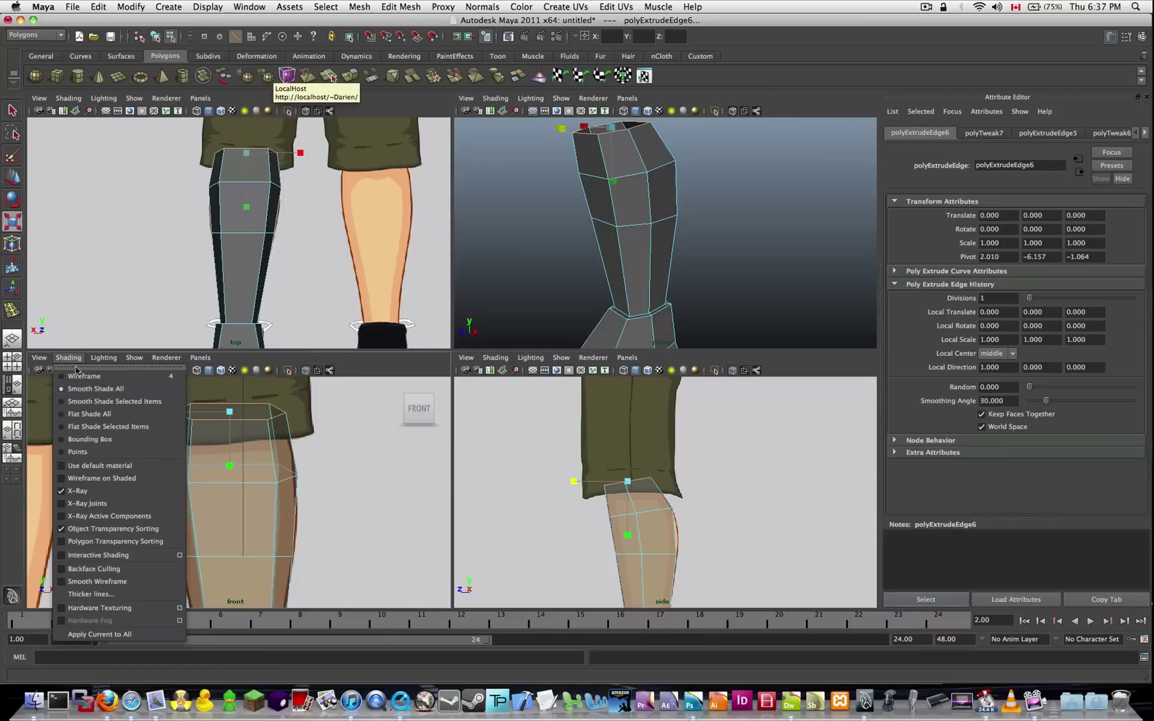
{"action": "left_click", "coordinate": [78, 491]}
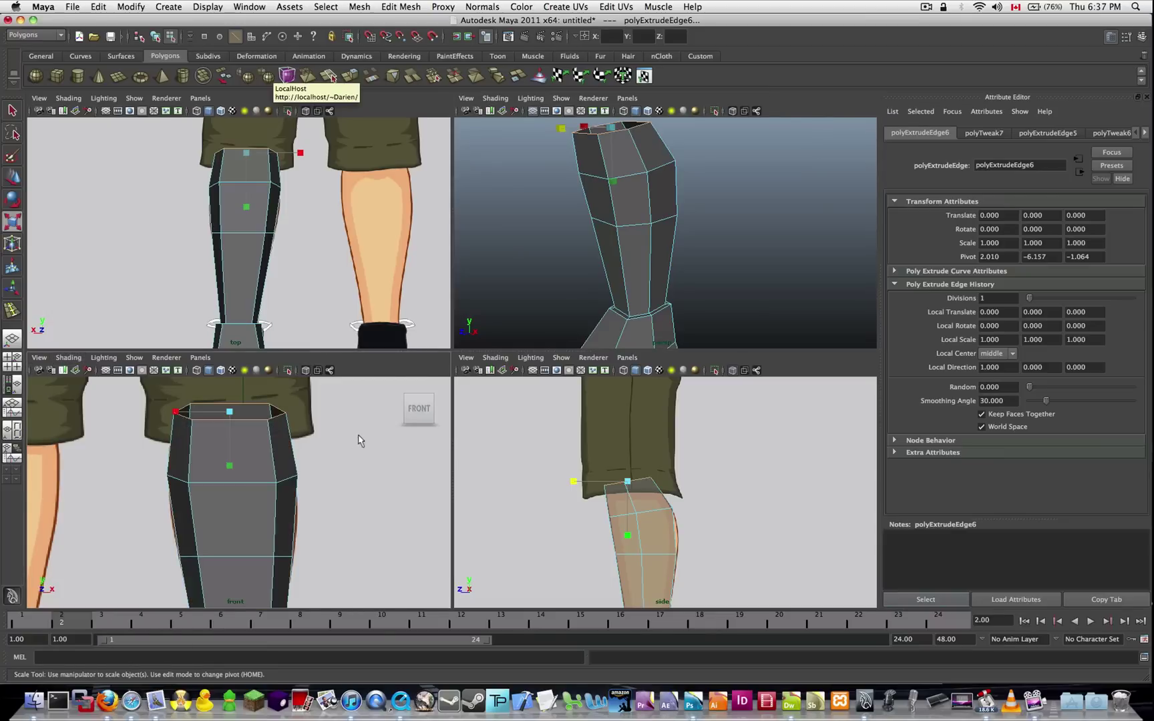
{"action": "left_click", "coordinate": [499, 359]}
{"action": "left_click", "coordinate": [528, 491]}
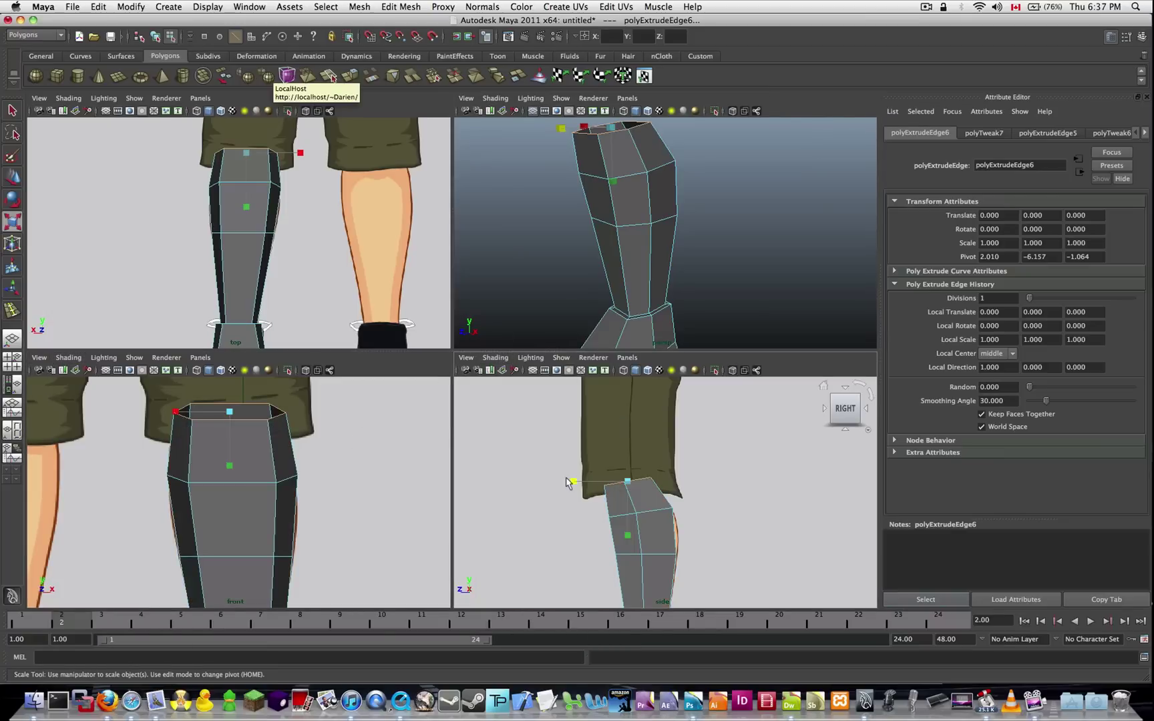
Step: Select the front vertices of the leg's upper three rows and scale them closer together along X
{"action": "middle_click_drag", "start_coordinate": [678, 534], "coordinate": [687, 462], "text": "alt"}
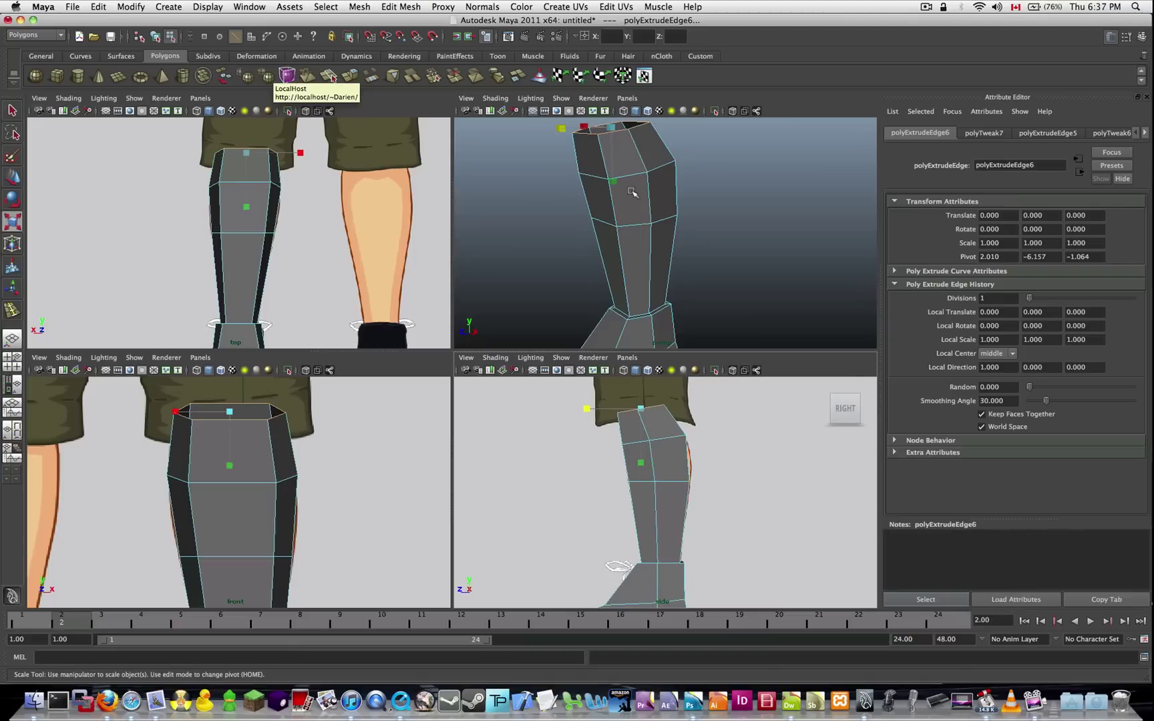
{"action": "left_click_drag", "start_coordinate": [655, 200], "coordinate": [715, 228], "text": "alt"}
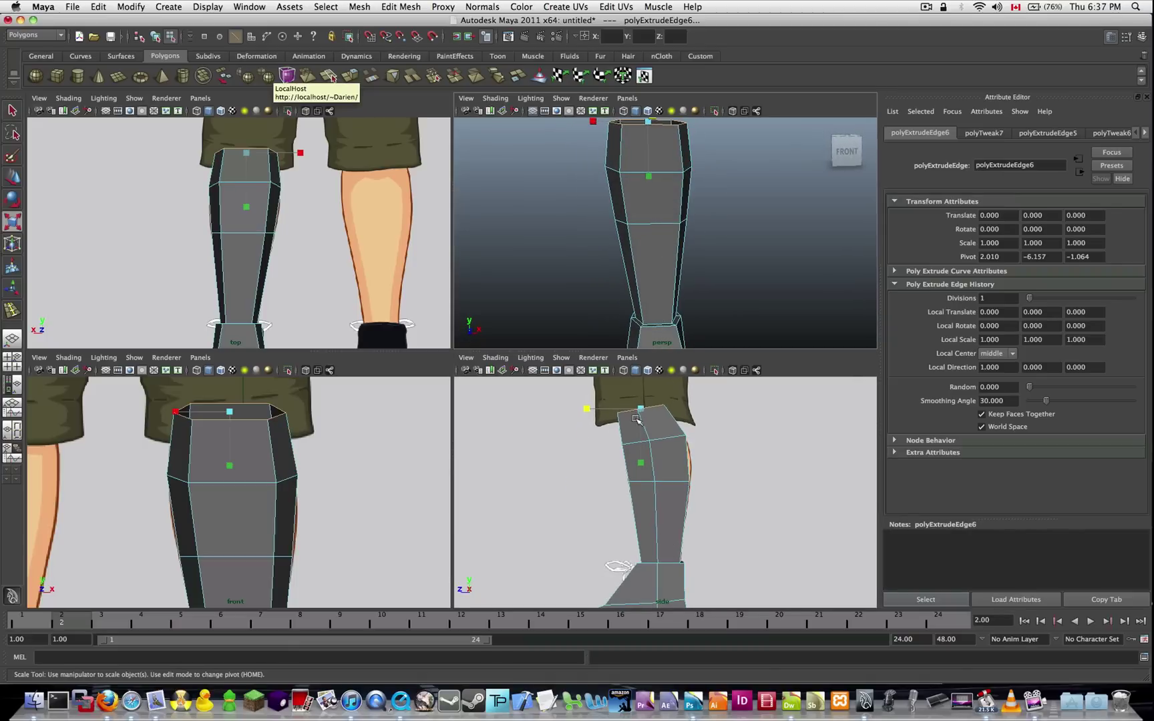
{"action": "right_click", "coordinate": [646, 445]}
{"action": "right_click_drag", "start_coordinate": [645, 446], "coordinate": [609, 450]}
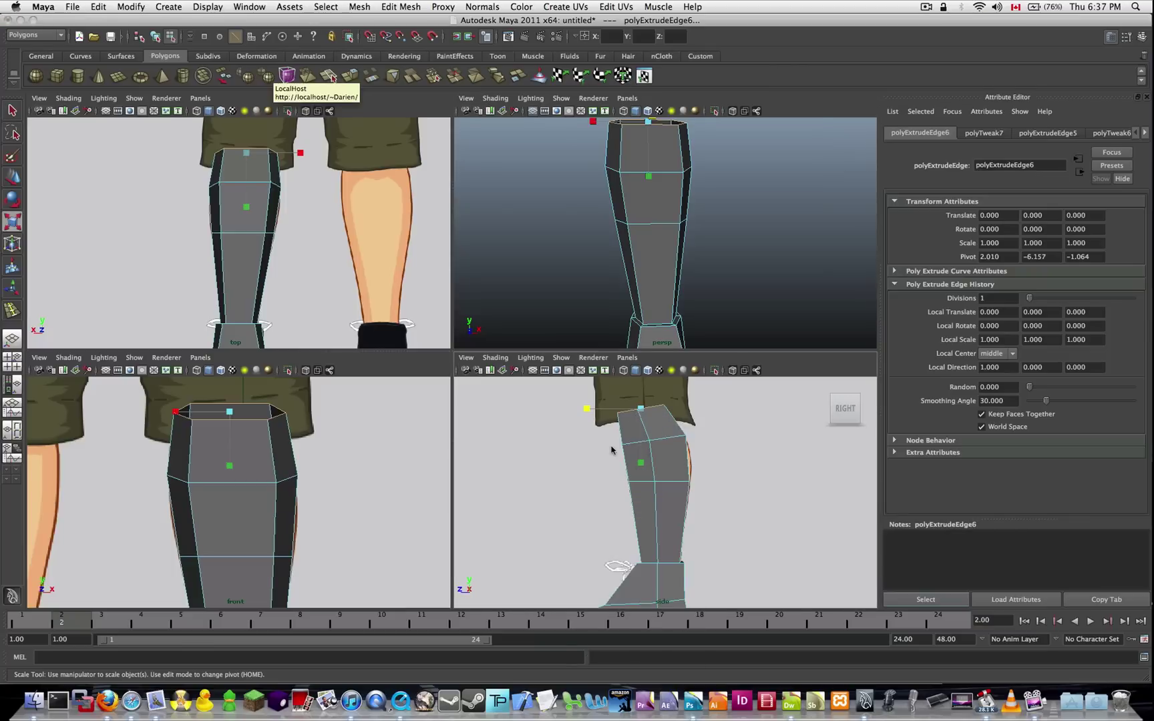
{"action": "key", "text": "F9"}
{"action": "left_click_drag", "start_coordinate": [633, 466], "coordinate": [605, 404]}
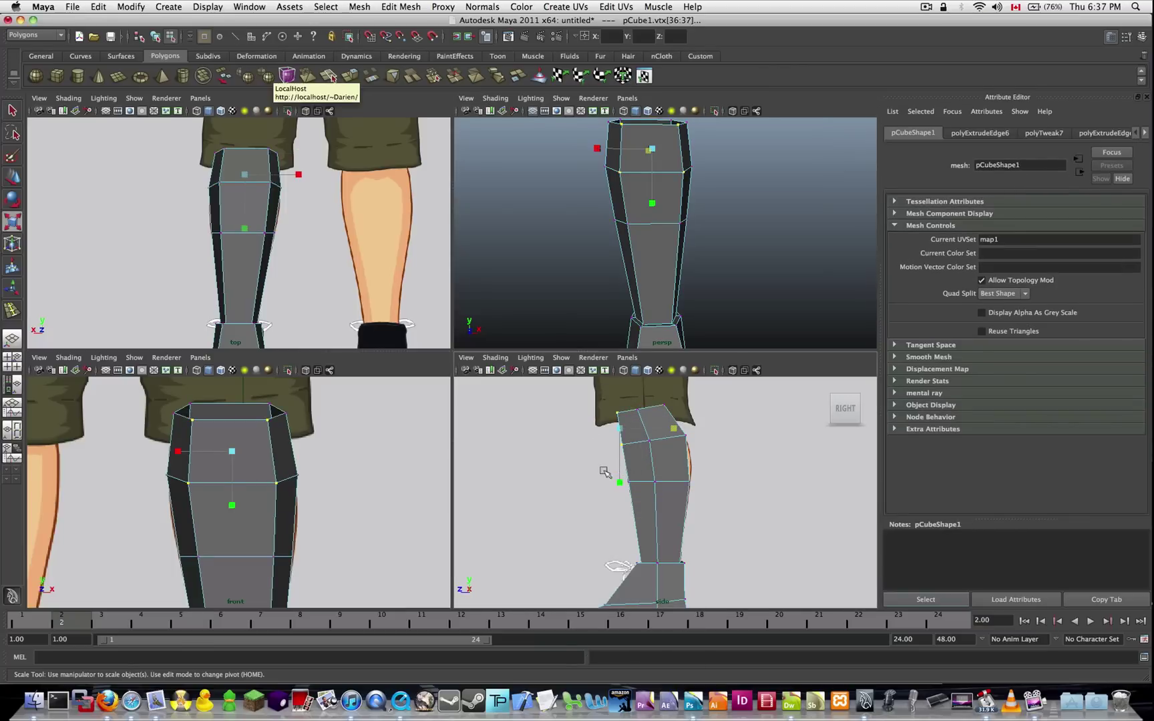
{"action": "left_click_drag", "start_coordinate": [639, 507], "coordinate": [638, 506]}
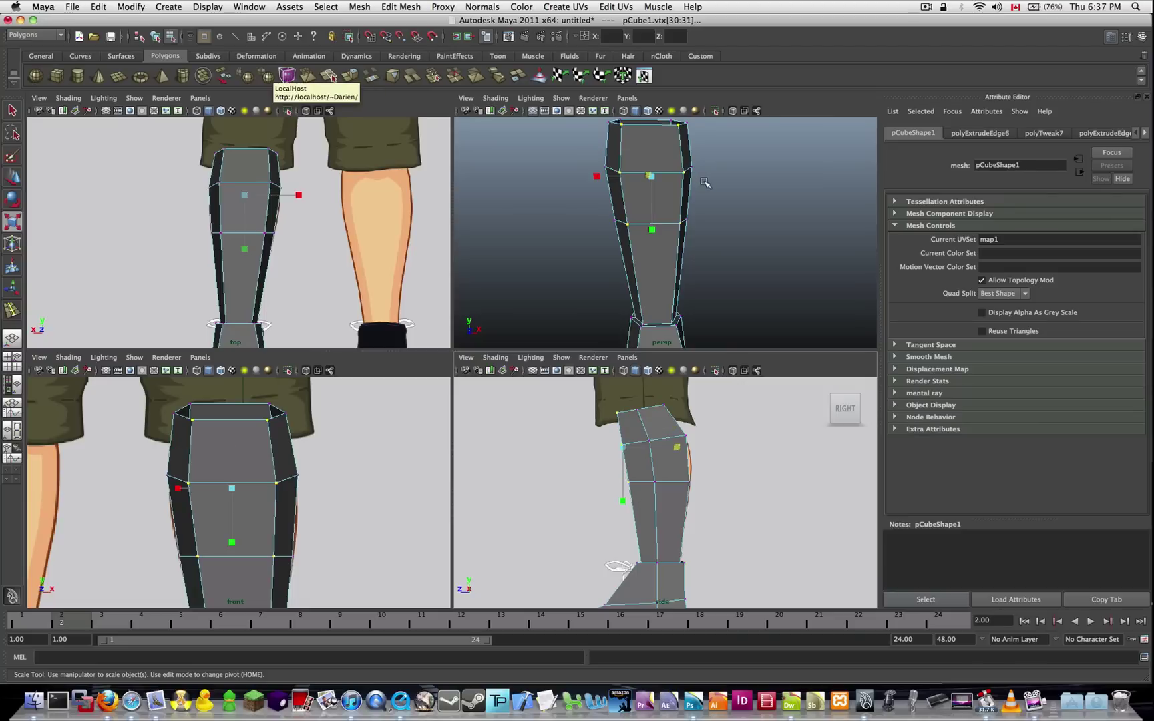
{"action": "mouse_move", "coordinate": [713, 188]}
{"action": "left_mouse_down", "text": "alt"}
{"action": "mouse_move", "coordinate": [731, 183]}
{"action": "mouse_move", "coordinate": [702, 209]}
{"action": "left_mouse_up", "text": "alt"}
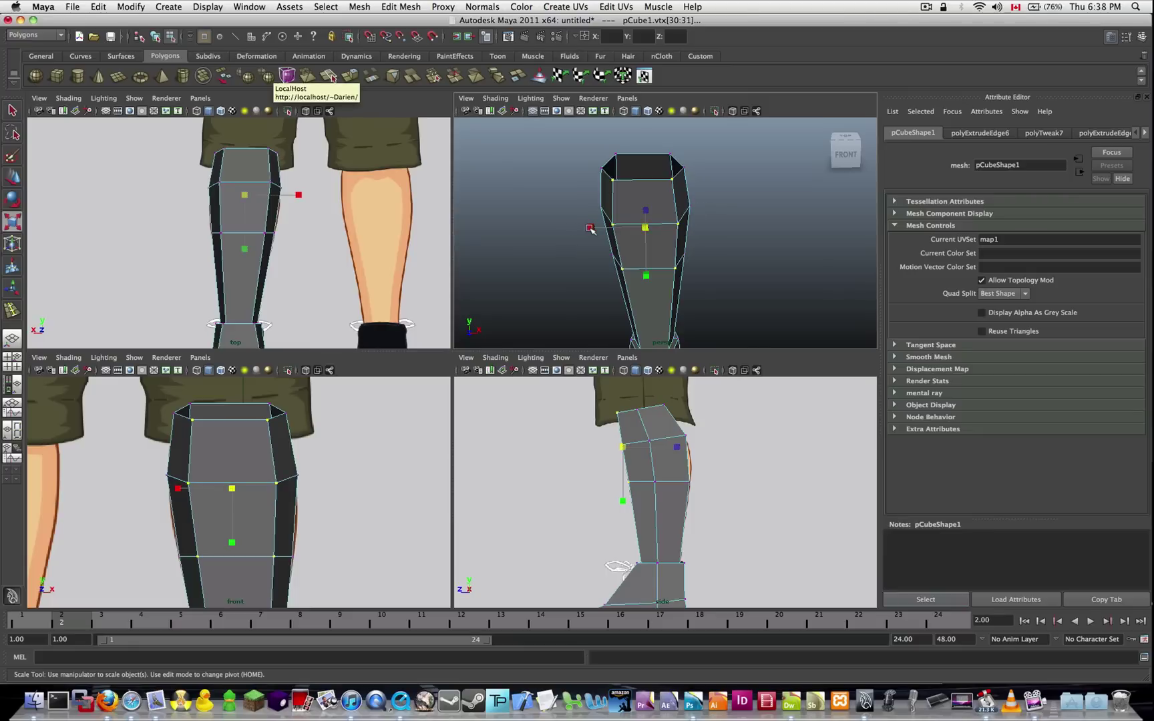
{"action": "left_click_drag", "start_coordinate": [590, 228], "coordinate": [612, 231]}
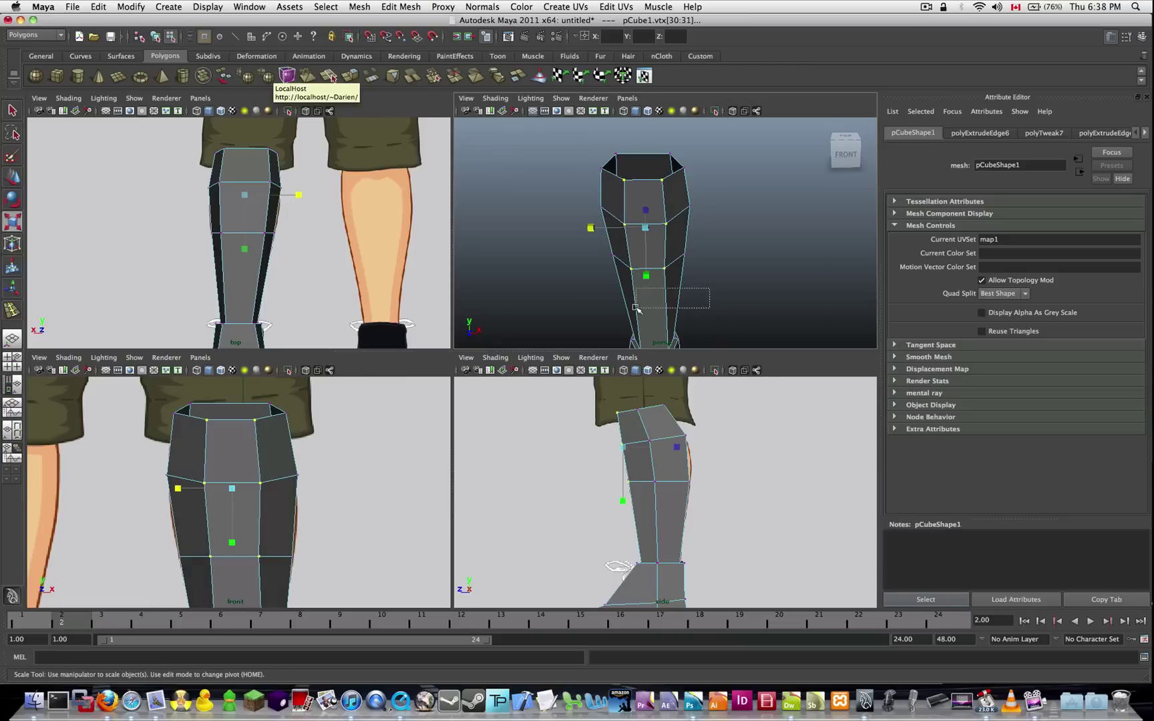
Step: Select the back vertices of the leg's upper three rows and narrow them along X to round the calf
{"action": "left_click_drag", "start_coordinate": [672, 287], "coordinate": [561, 211], "text": "alt"}
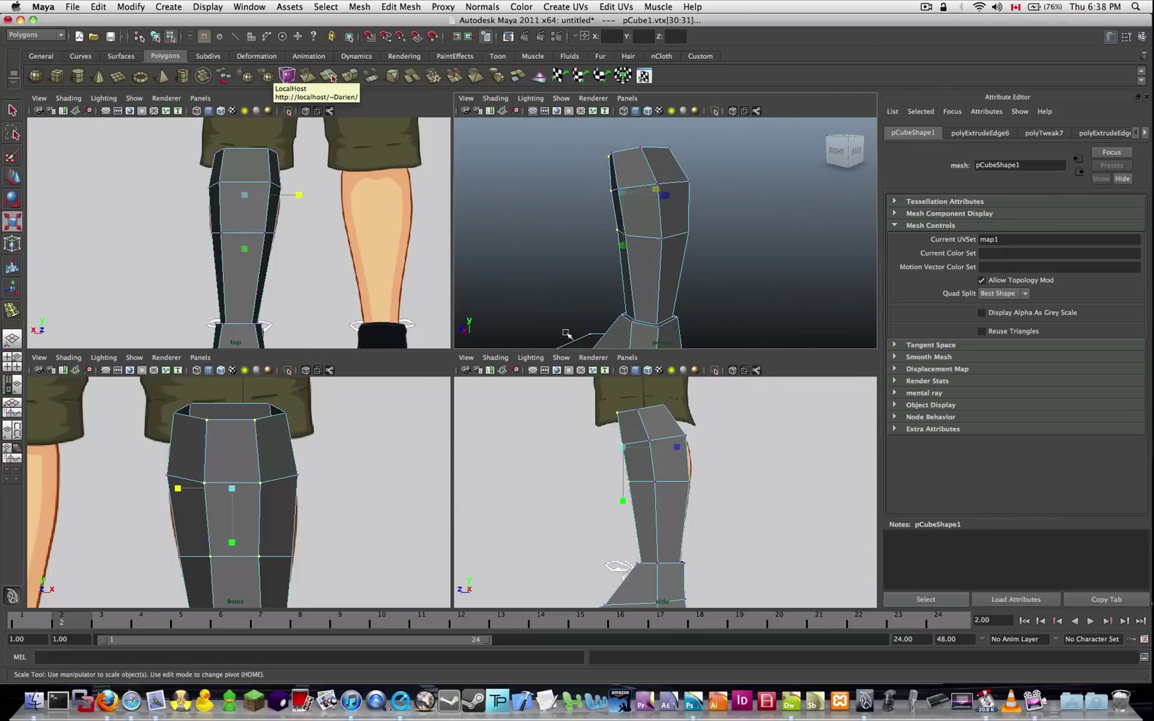
{"action": "left_click_drag", "start_coordinate": [717, 415], "coordinate": [676, 504]}
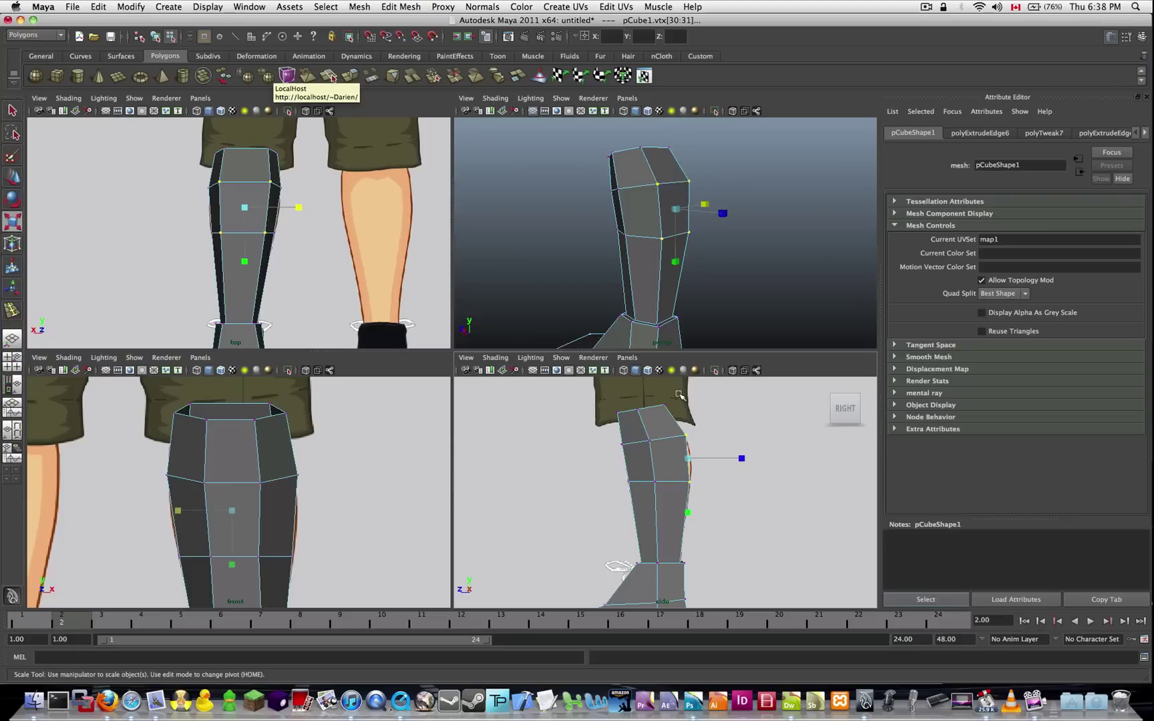
{"action": "left_click", "coordinate": [654, 426]}
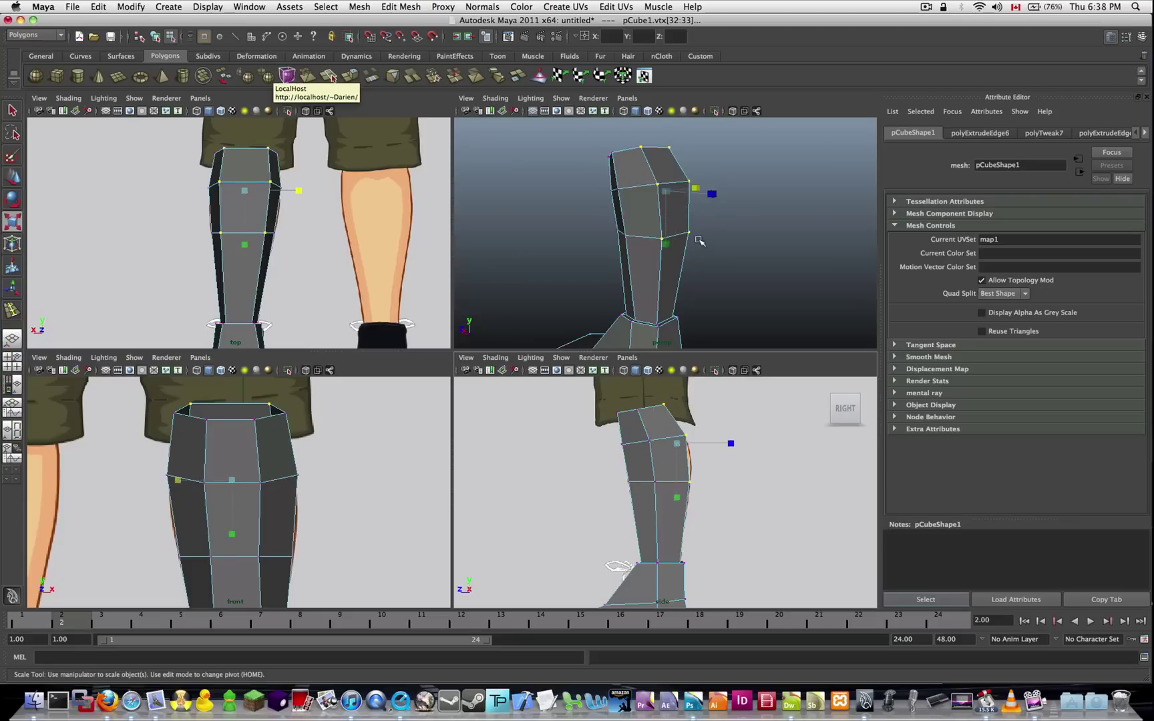
{"action": "left_click_drag", "start_coordinate": [695, 238], "coordinate": [623, 255]}
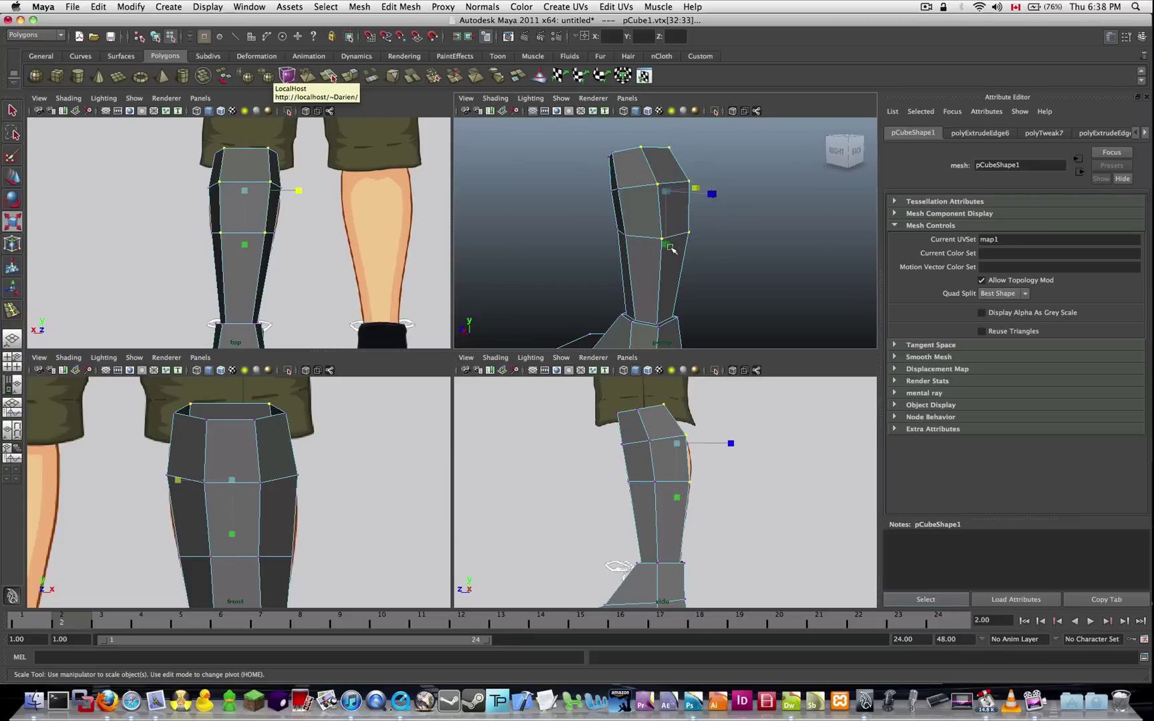
{"action": "left_click_drag", "start_coordinate": [707, 235], "coordinate": [723, 185], "text": "alt"}
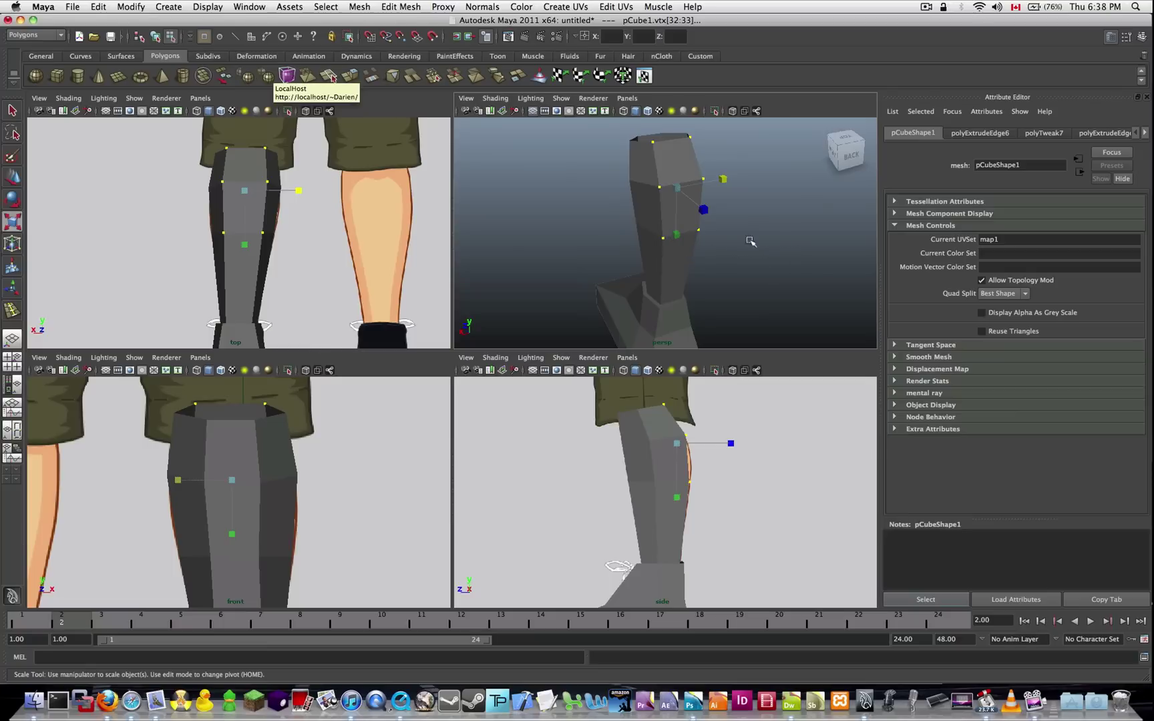
Step: Return the leg mesh to object mode, clear the selection and check the rounded shape
{"action": "left_click_drag", "start_coordinate": [734, 241], "coordinate": [684, 434], "text": "alt"}
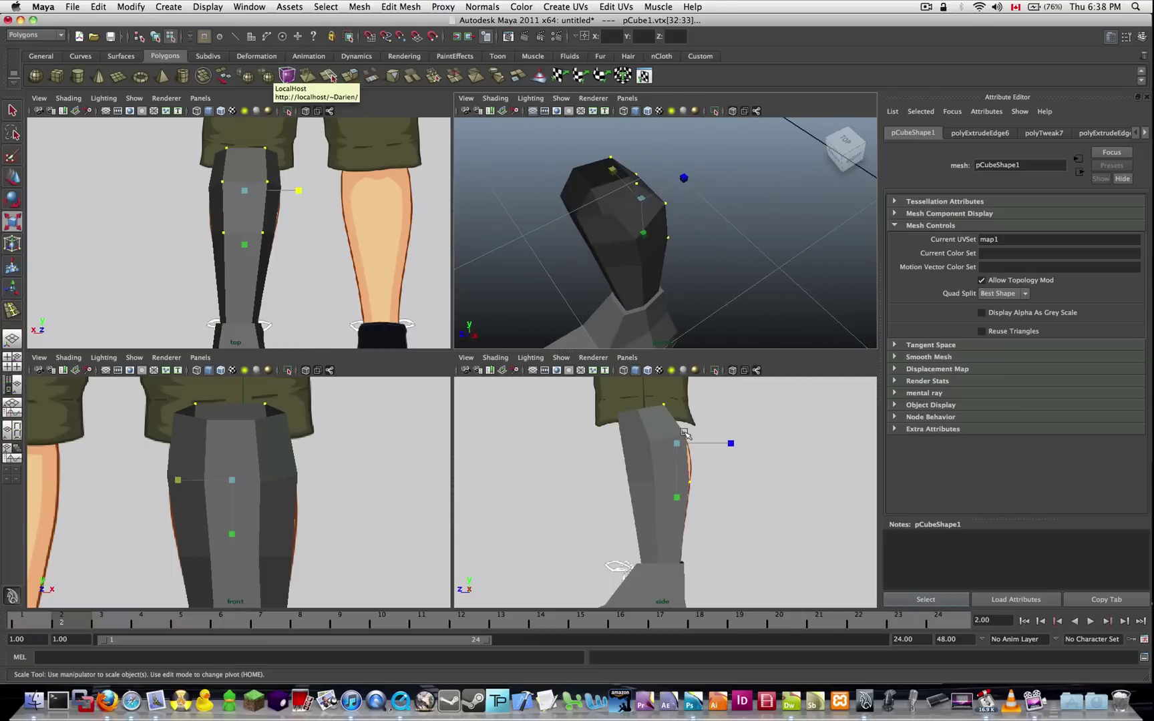
{"action": "middle_click", "coordinate": [652, 451]}
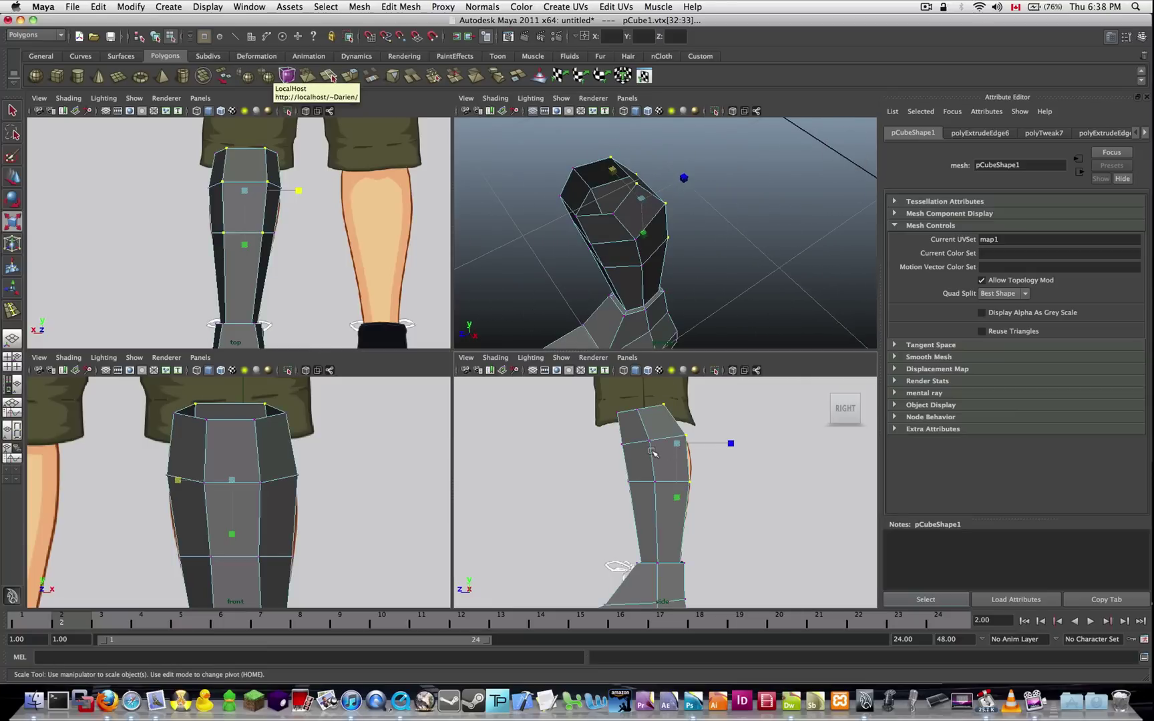
{"action": "right_click_drag", "start_coordinate": [653, 454], "coordinate": [681, 440]}
{"action": "left_click", "coordinate": [681, 222]}
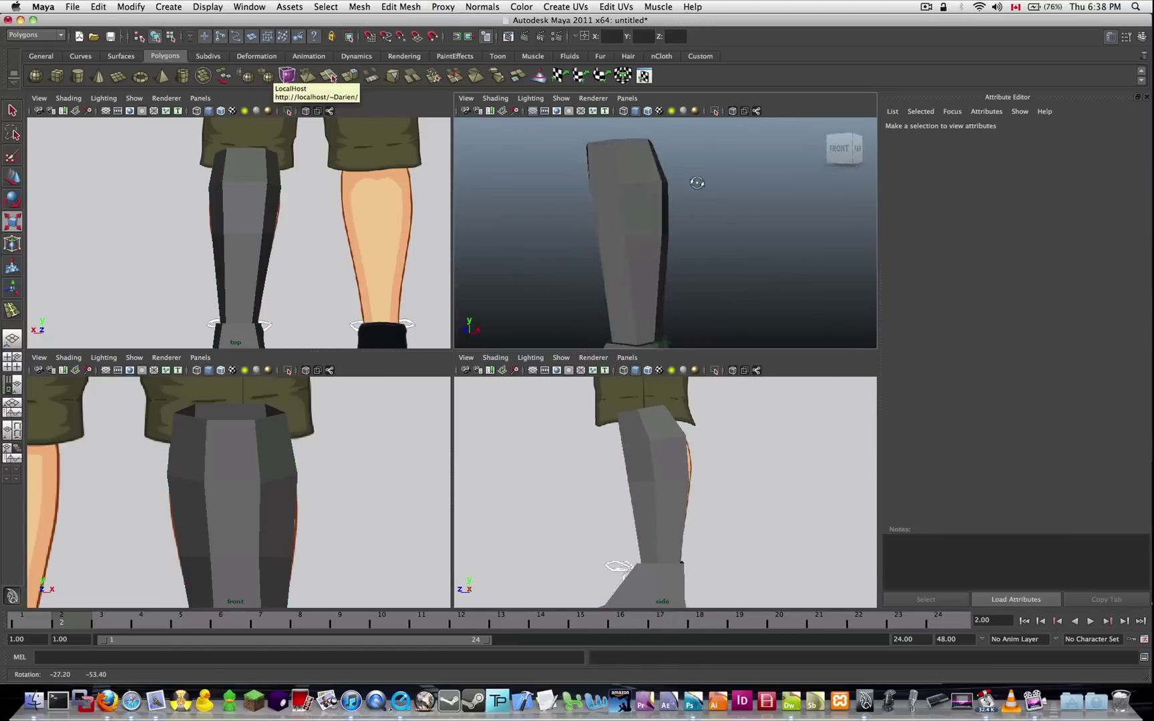